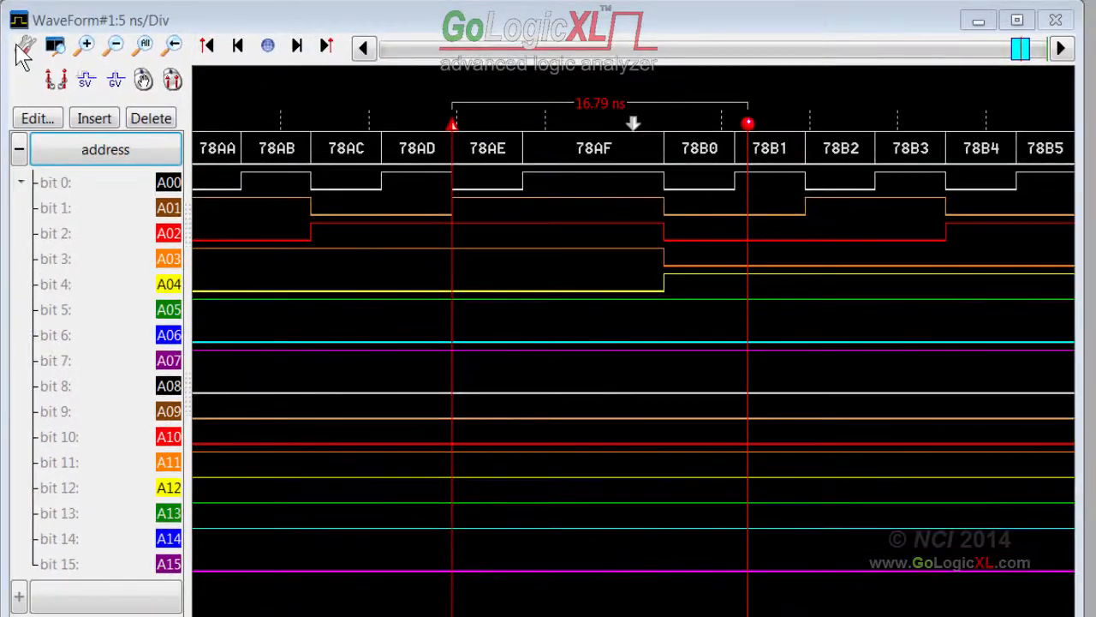
# Review the waveform window options for display, lines, markers, mouse and scrolling, and accept them without edits
pyautogui.click(24, 47)
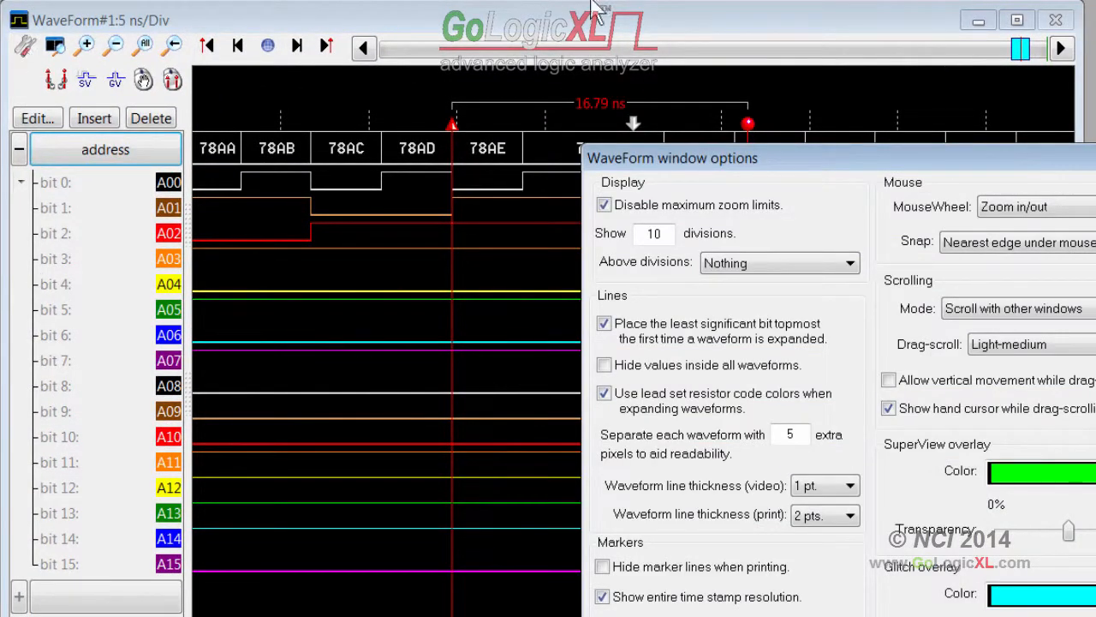
pyautogui.moveTo(754, 162); pyautogui.dragTo(363, 49)
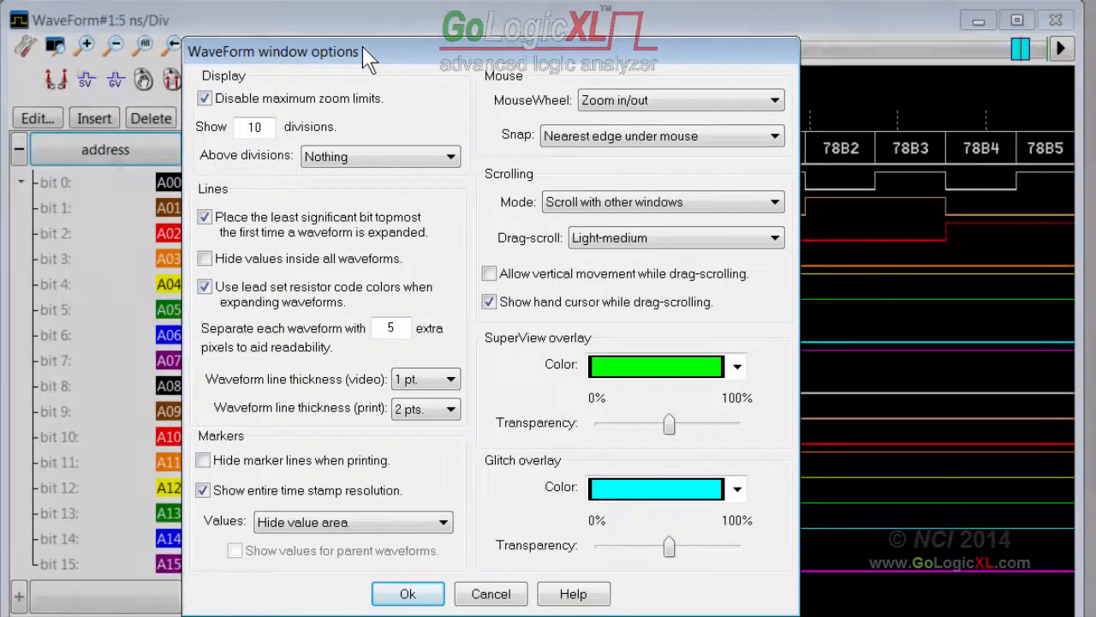
pyautogui.click(418, 600)
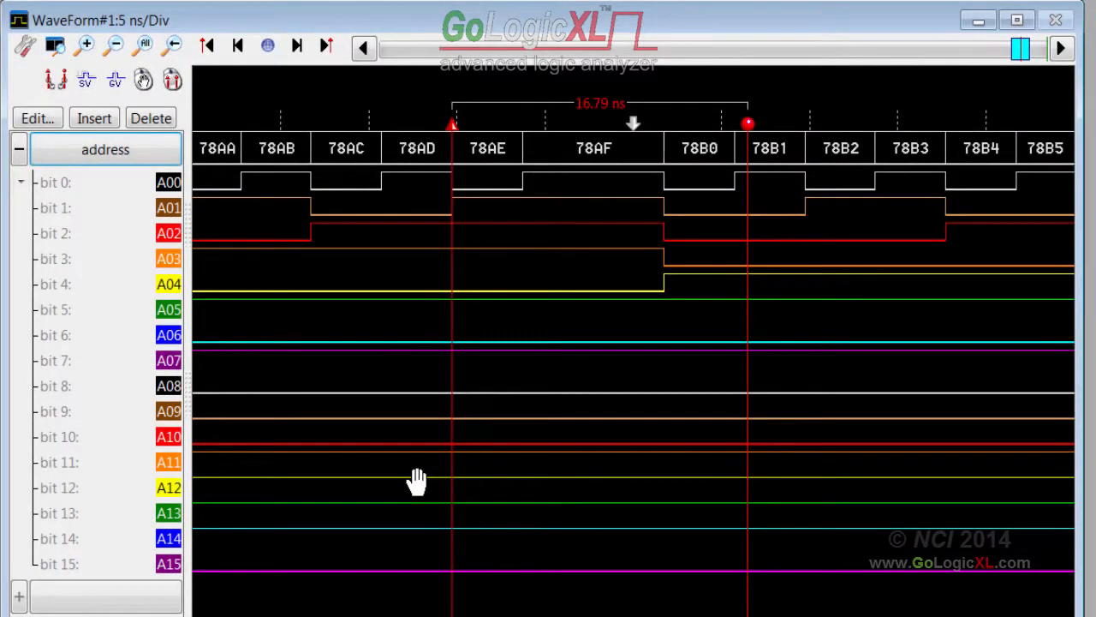
# Examine the address waveform at several time scales by zooming in and out about the screen center and scrolling through the data
pyautogui.scroll(-1, 465, 372)
pyautogui.scroll(1, 477, 360)
pyautogui.moveTo(499, 334); pyautogui.dragTo(654, 328)
pyautogui.scroll(-2, 551, 335)
pyautogui.scroll(4, 556, 335)
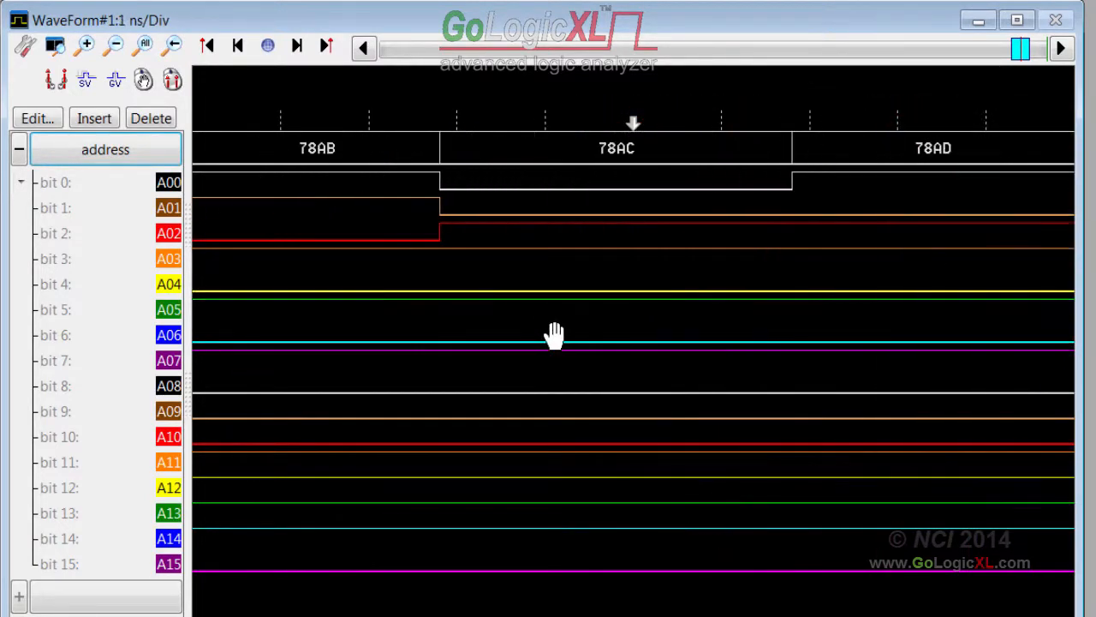
pyautogui.scroll(-3, 555, 332)
pyautogui.scroll(2, 553, 334)
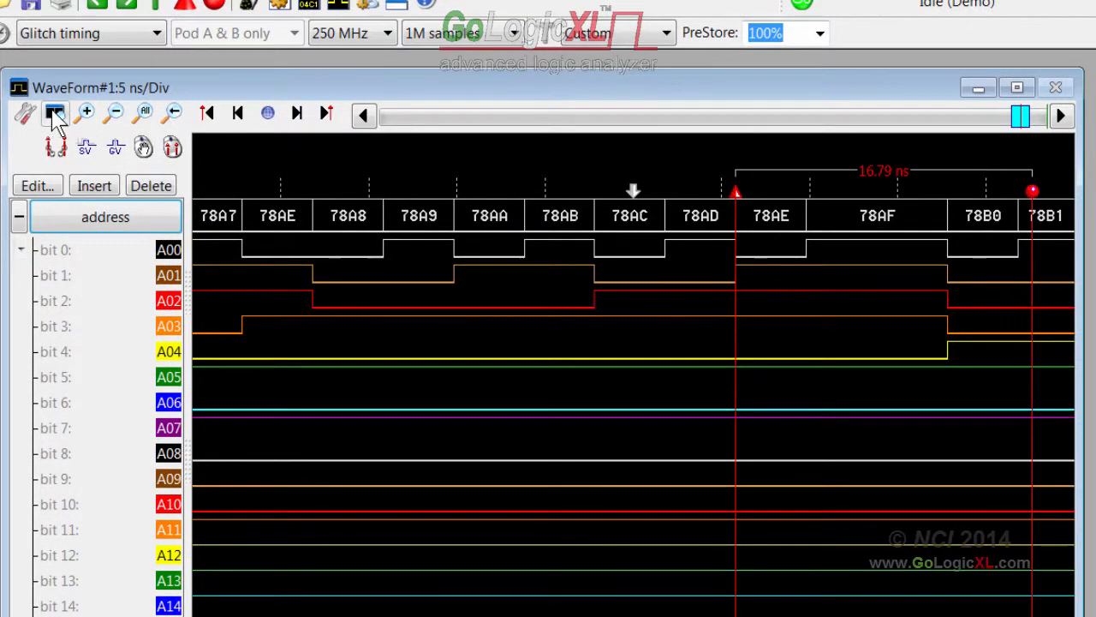
# Set the zoom anchor to the Trigger and zoom the waveform out and in around it
pyautogui.click(54, 116)
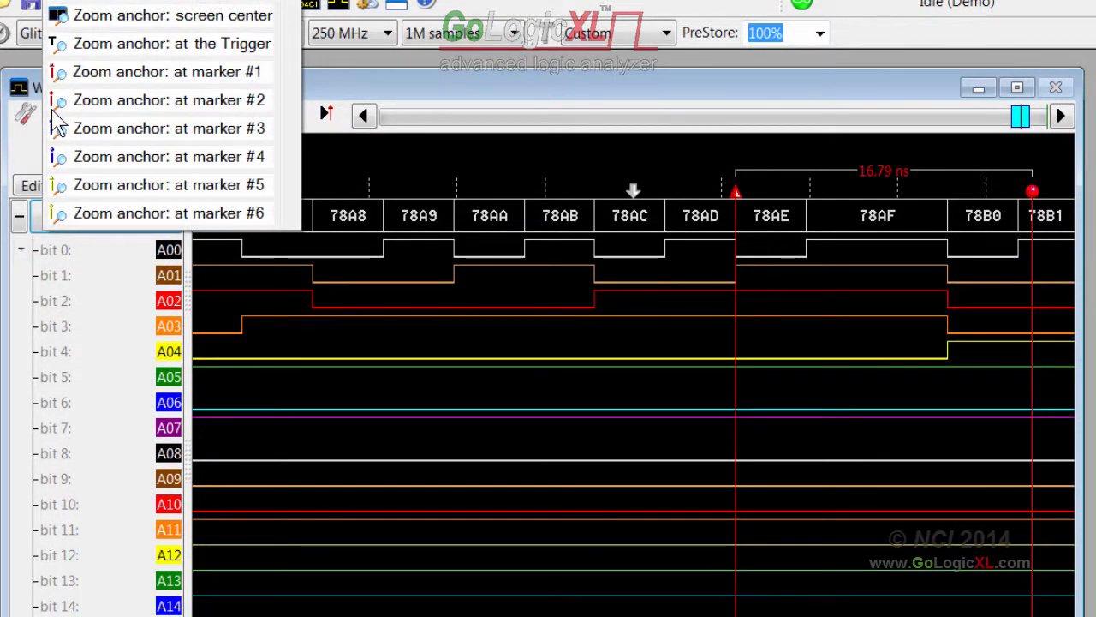
pyautogui.click(125, 47)
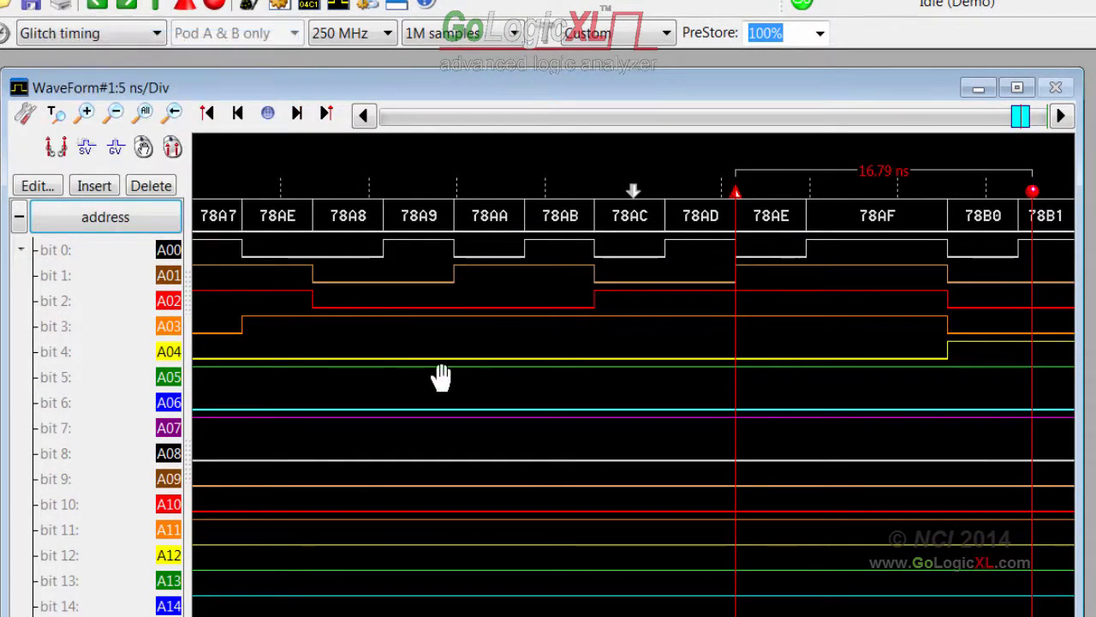
pyautogui.scroll(-5, 448, 375)
pyautogui.scroll(5, 448, 375)
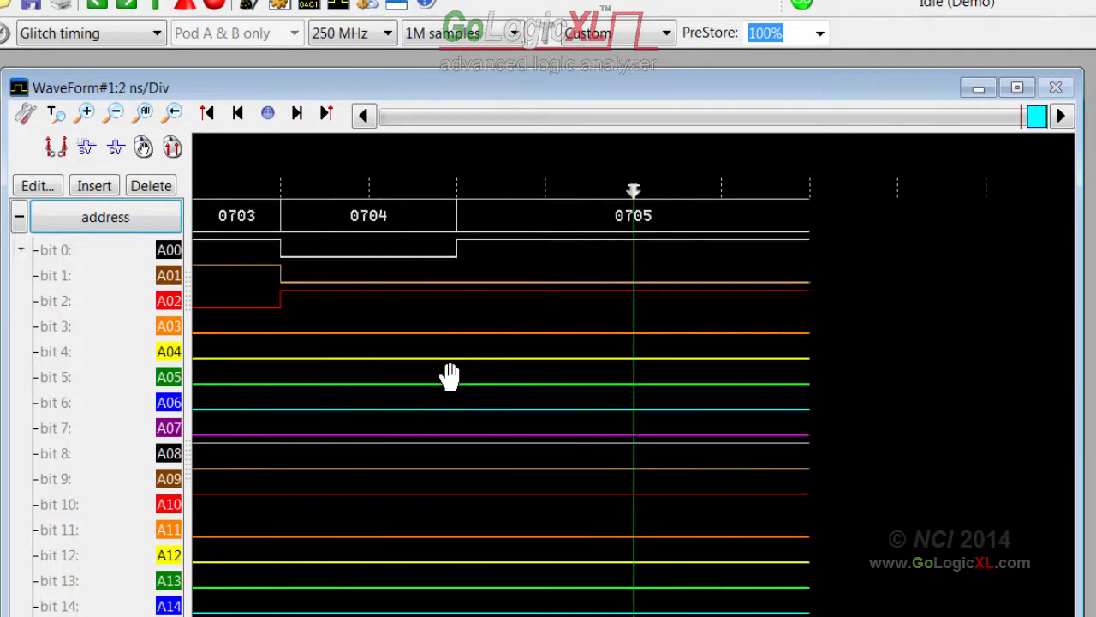
# Set the zoom anchor to marker #1 and zoom the waveform out and in around that marker
pyautogui.click(56, 113)
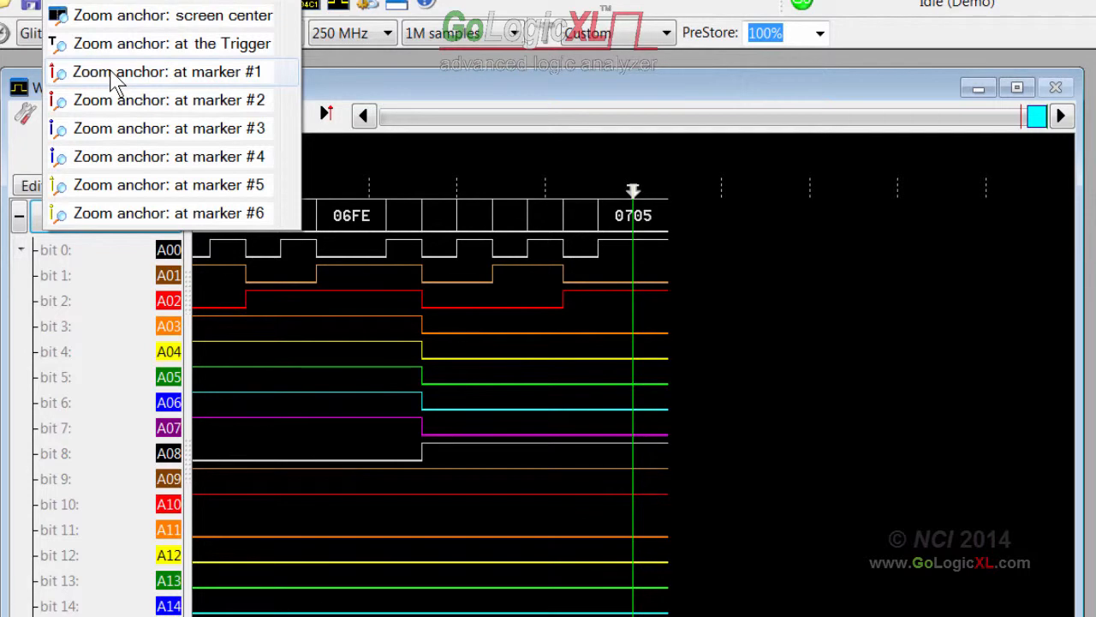
pyautogui.click(113, 73)
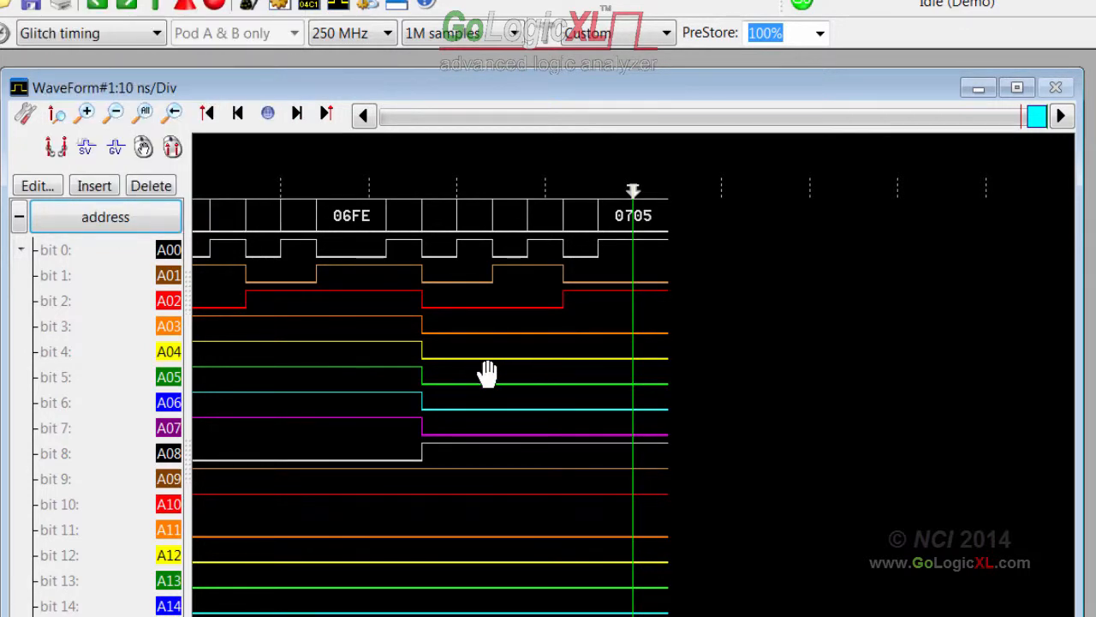
pyautogui.scroll(-5, 487, 375)
pyautogui.scroll(6, 489, 380)
pyautogui.scroll(-2, 490, 381)
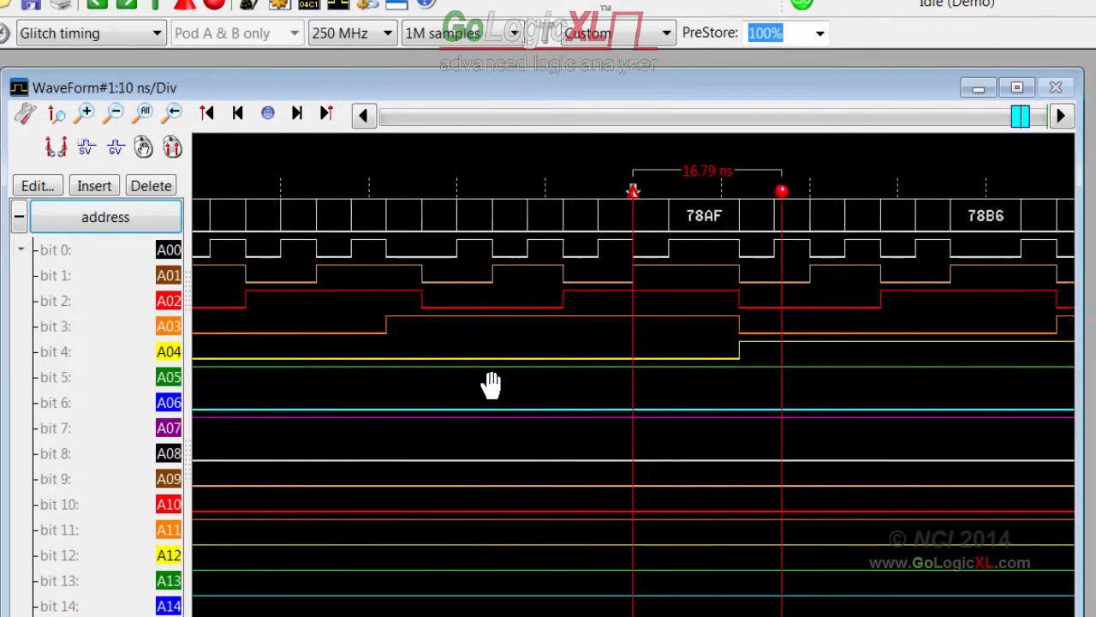
pyautogui.scroll(2, 491, 385)
pyautogui.scroll(-5, 490, 384)
pyautogui.scroll(7, 489, 392)
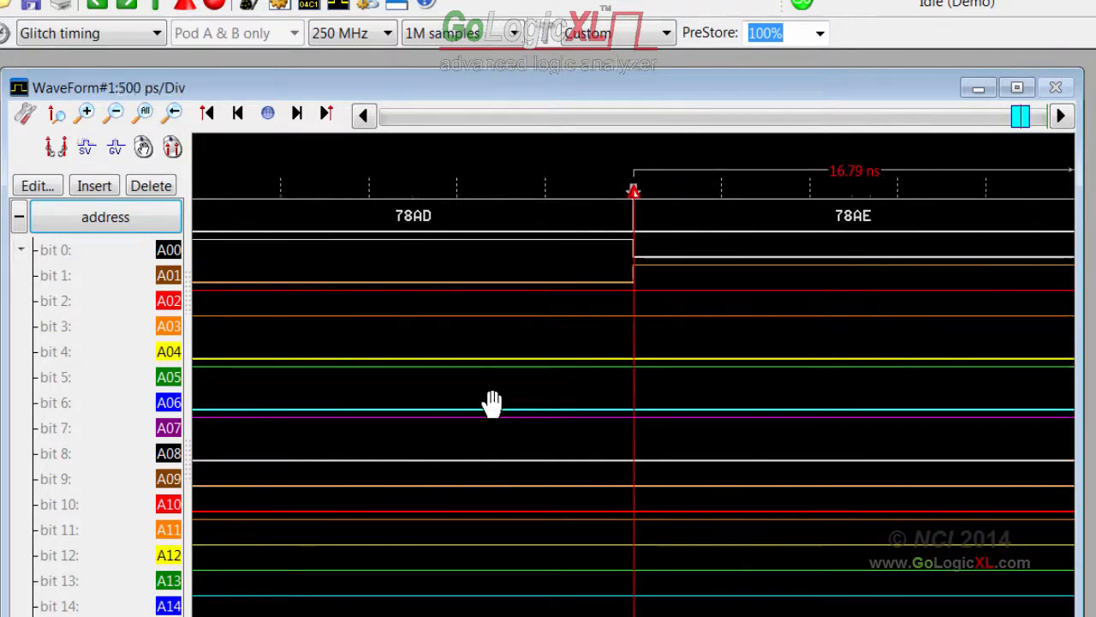
pyautogui.scroll(-4, 491, 401)
# Set the zoom anchor to marker #2 and zoom the waveform out and in around that marker
pyautogui.click(57, 114)
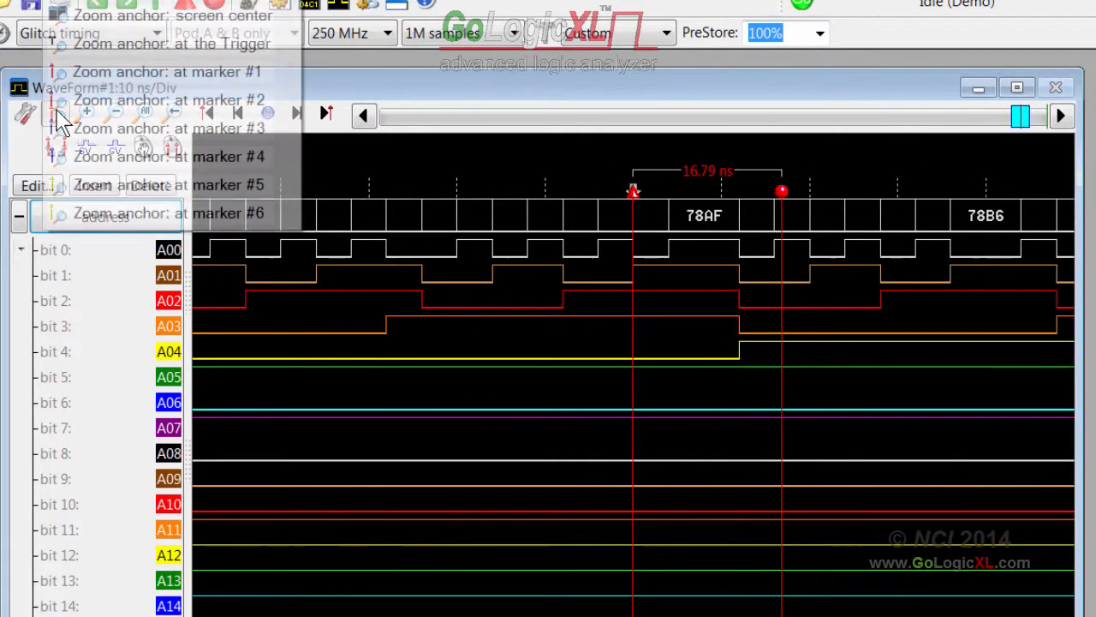
pyautogui.click(87, 101)
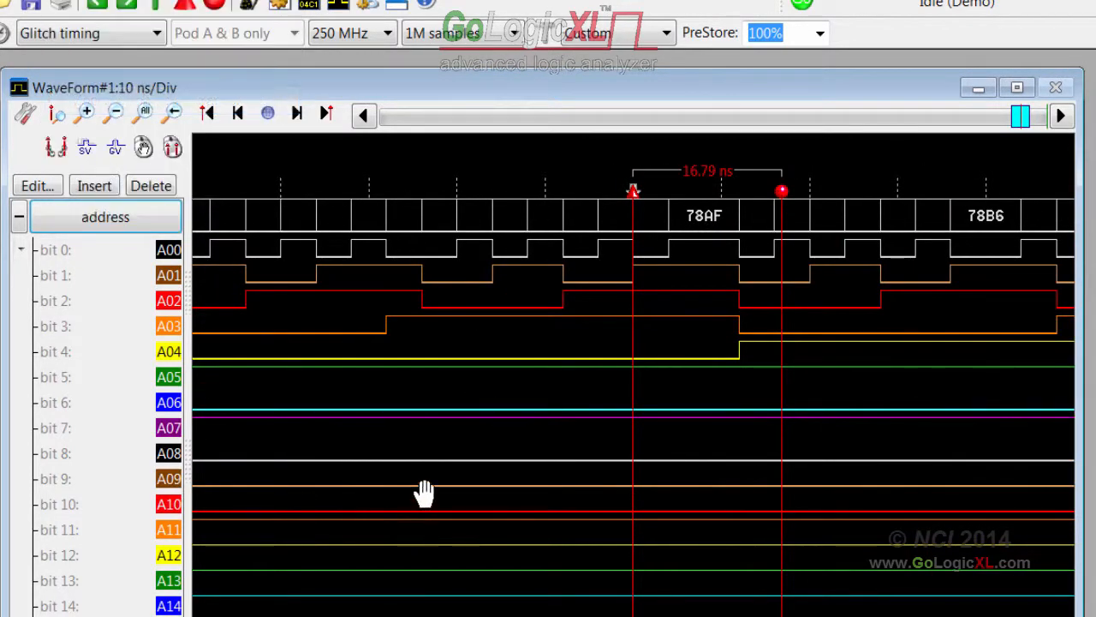
pyautogui.scroll(-3, 424, 494)
pyautogui.scroll(6, 421, 489)
pyautogui.scroll(-4, 422, 489)
pyautogui.scroll(1, 426, 466)
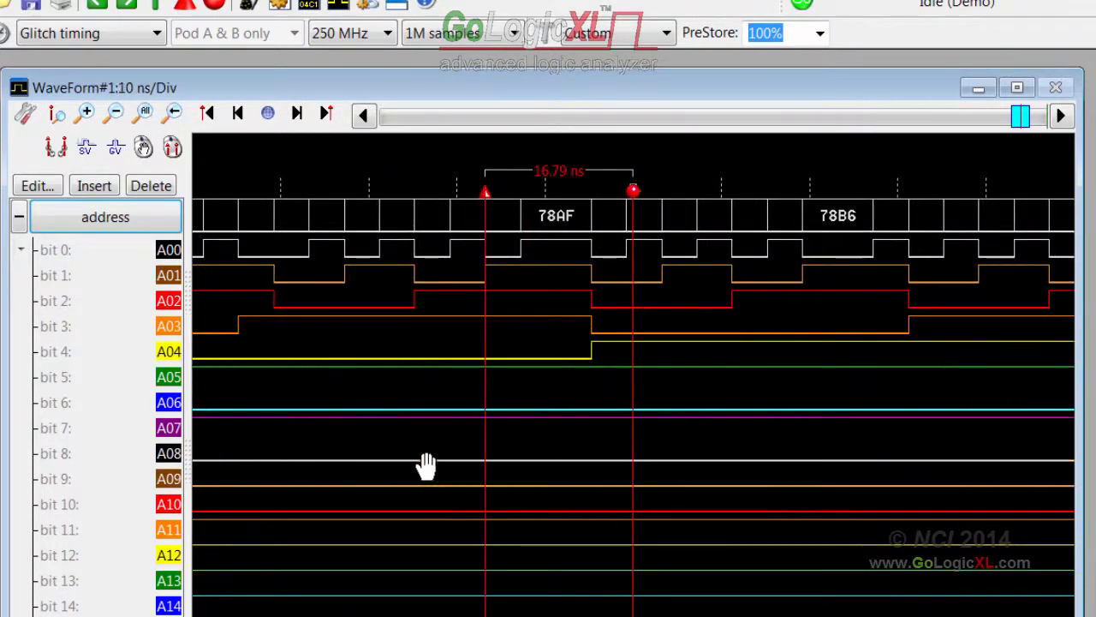
# Return the zoom anchor to the screen center and zoom the waveform around it to a 20 ns/Div scale
pyautogui.click(57, 114)
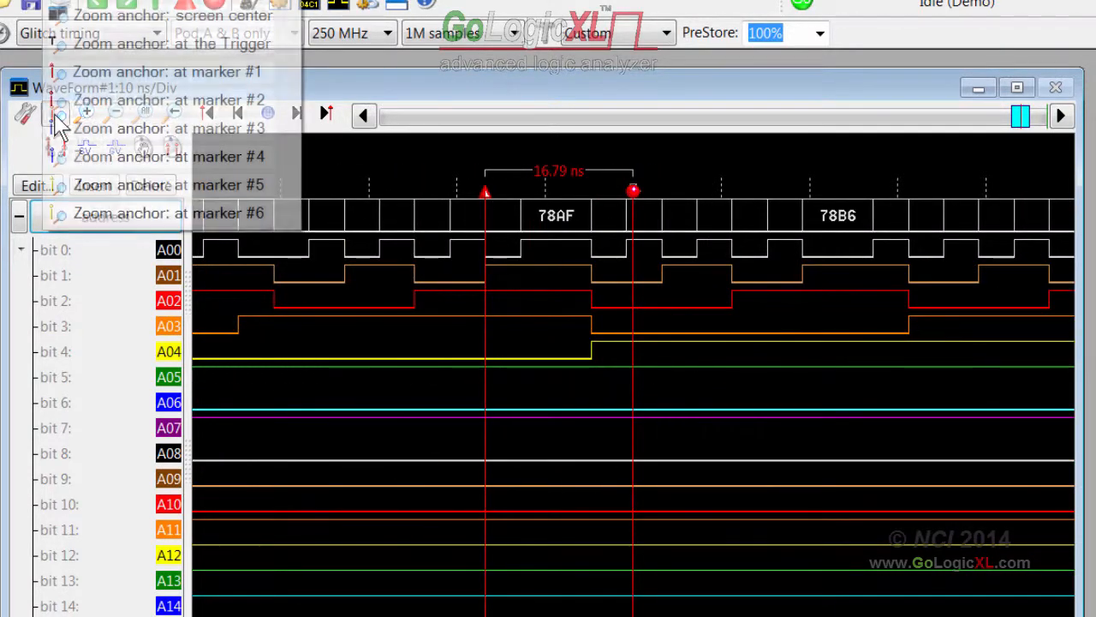
pyautogui.click(110, 23)
pyautogui.moveTo(358, 323); pyautogui.dragTo(544, 322)
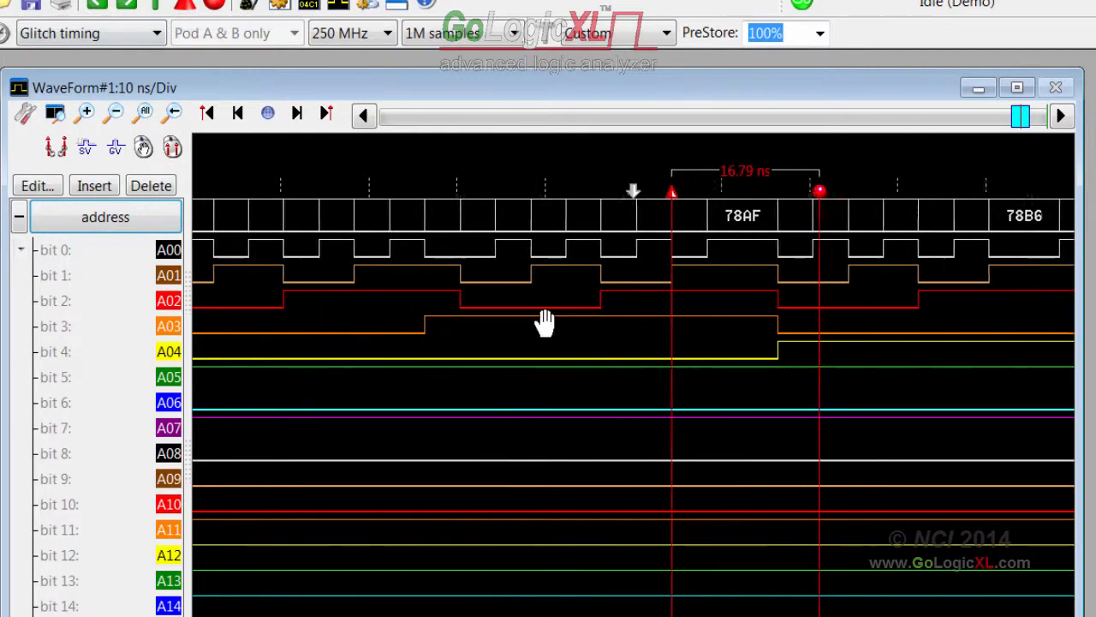
pyautogui.scroll(-3, 544, 323)
pyautogui.scroll(5, 545, 323)
pyautogui.scroll(-2, 544, 323)
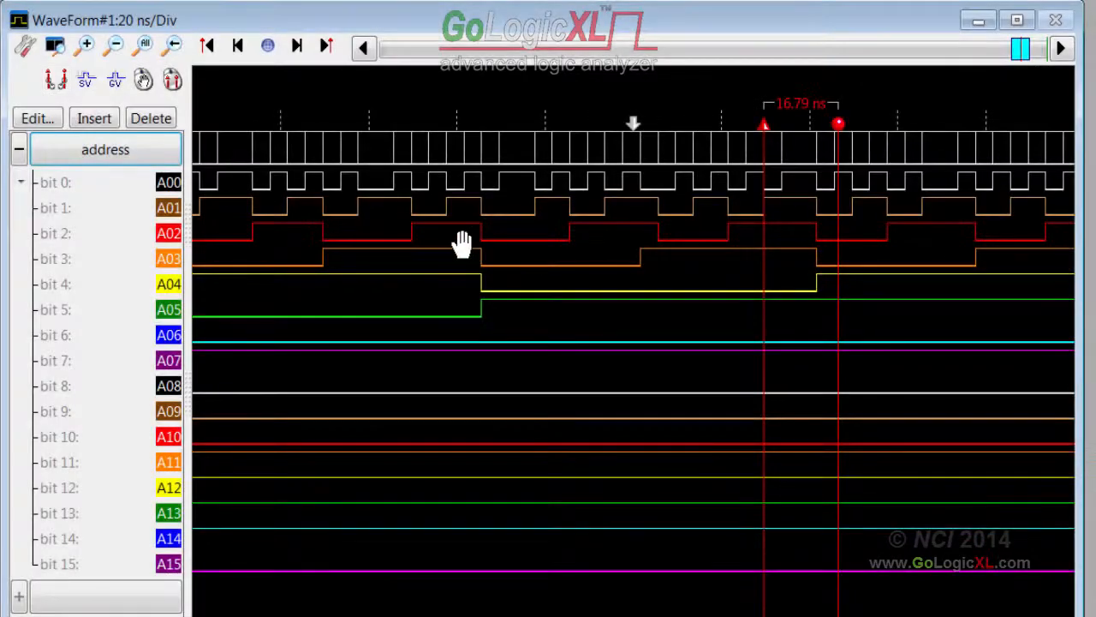
# Reposition the two red markers on the waveform about 39 ns apart
pyautogui.click(450, 248)
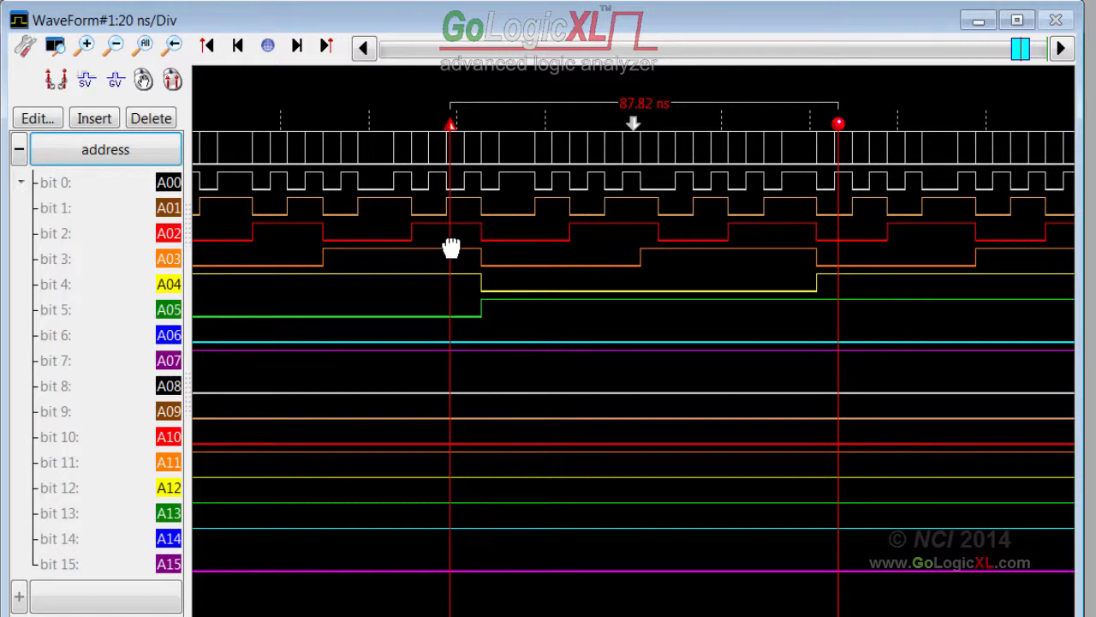
pyautogui.click(625, 208)
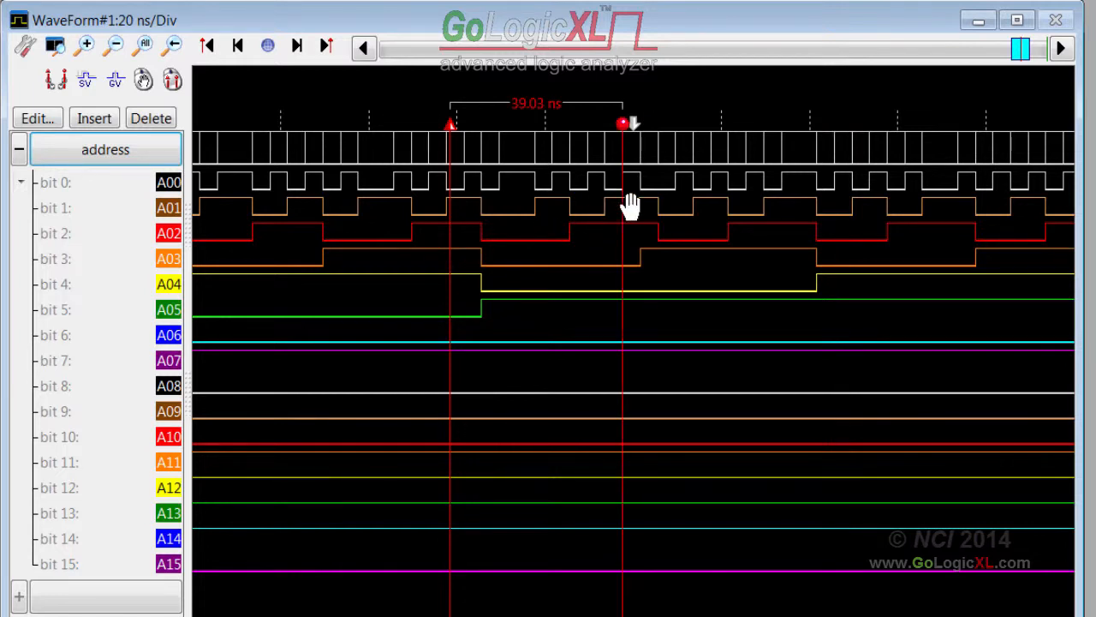
# Link the two markers and move the linked pair along the waveform to several different positions
pyautogui.click(56, 81)
pyautogui.moveTo(448, 240)
pyautogui.mouseDown()
pyautogui.moveTo(360, 244)
pyautogui.moveTo(471, 228)
pyautogui.moveTo(656, 233)
pyautogui.moveTo(400, 240)
pyautogui.mouseUp()
pyautogui.click(325, 226)
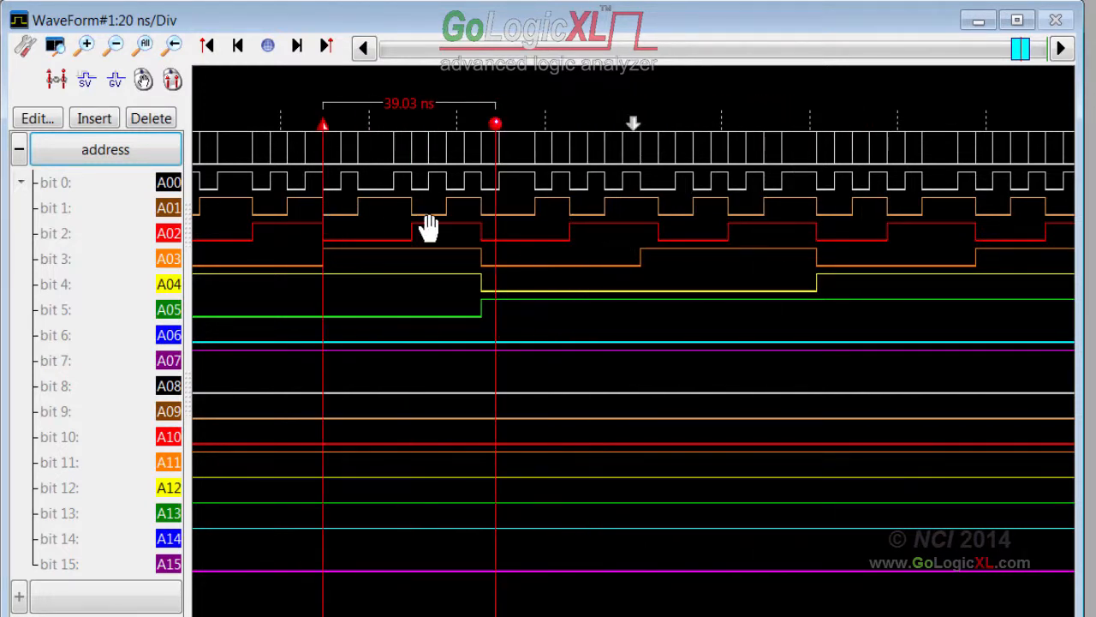
pyautogui.click(732, 197)
pyautogui.click(445, 196)
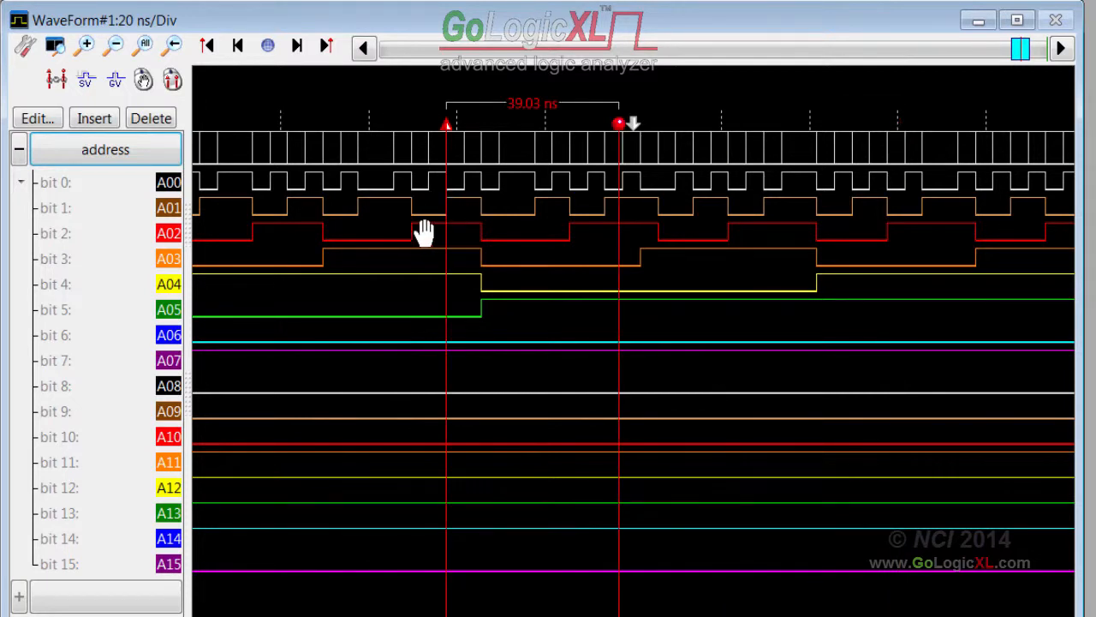
# Unlink the markers and place them independently on signal edges about 92 ns apart
pyautogui.click(55, 82)
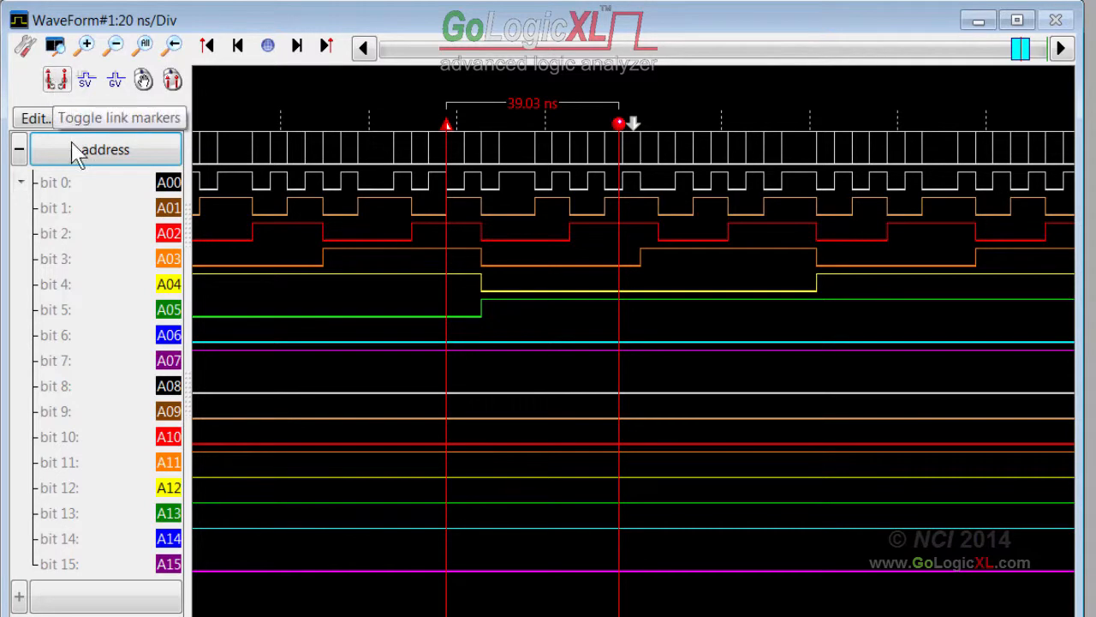
pyautogui.click(407, 197)
pyautogui.click(805, 196)
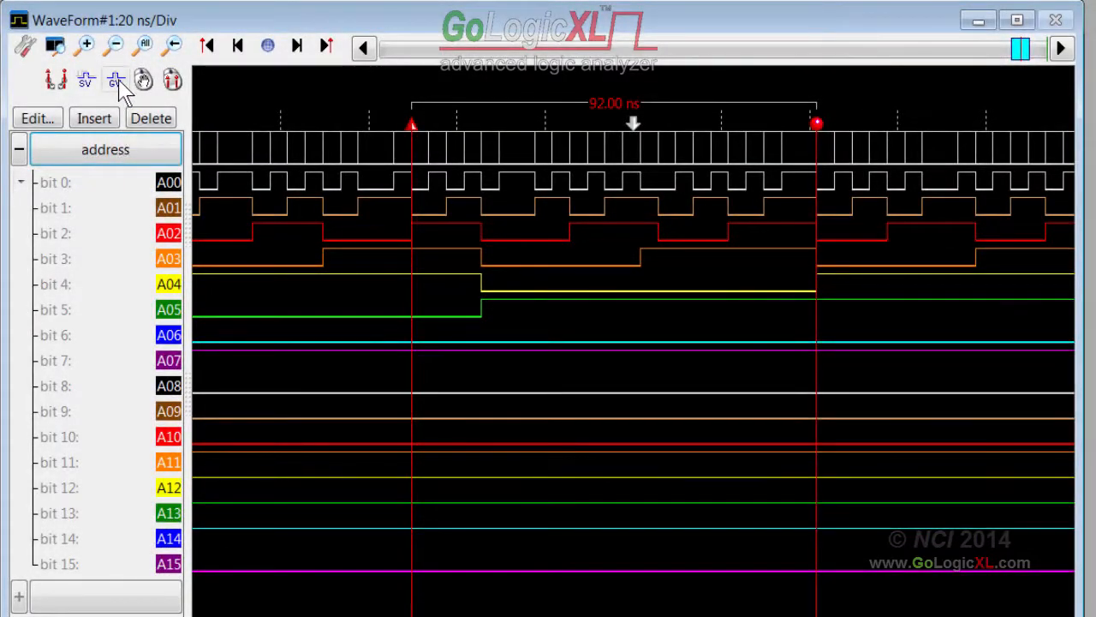
# Turn on the glitch view to examine glitches across the address waveform, and turn it off again
pyautogui.click(117, 80)
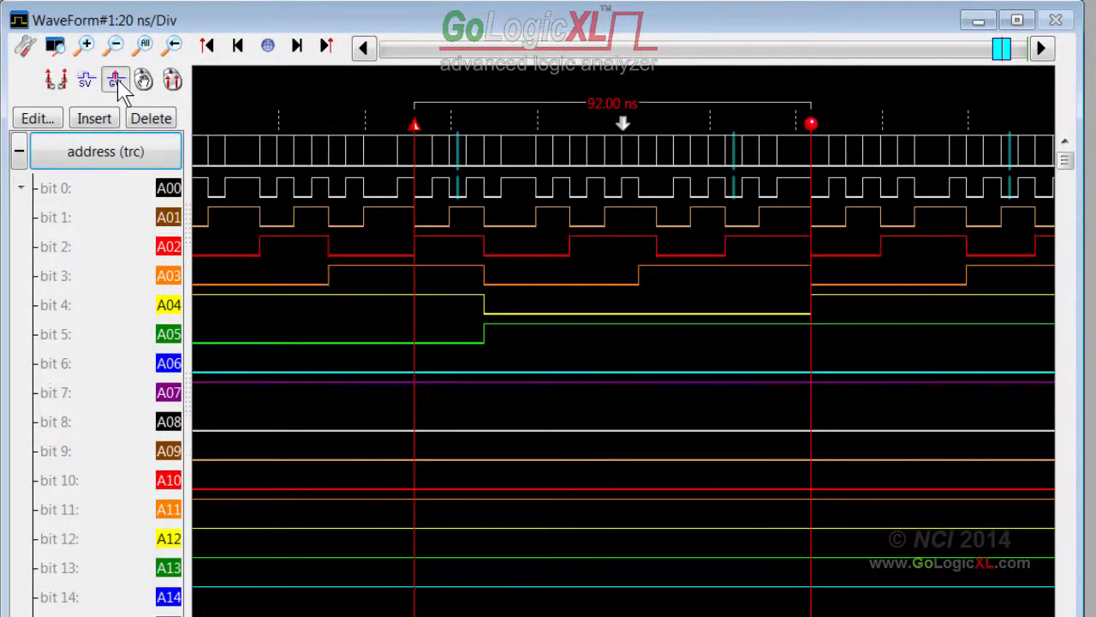
pyautogui.click(143, 80)
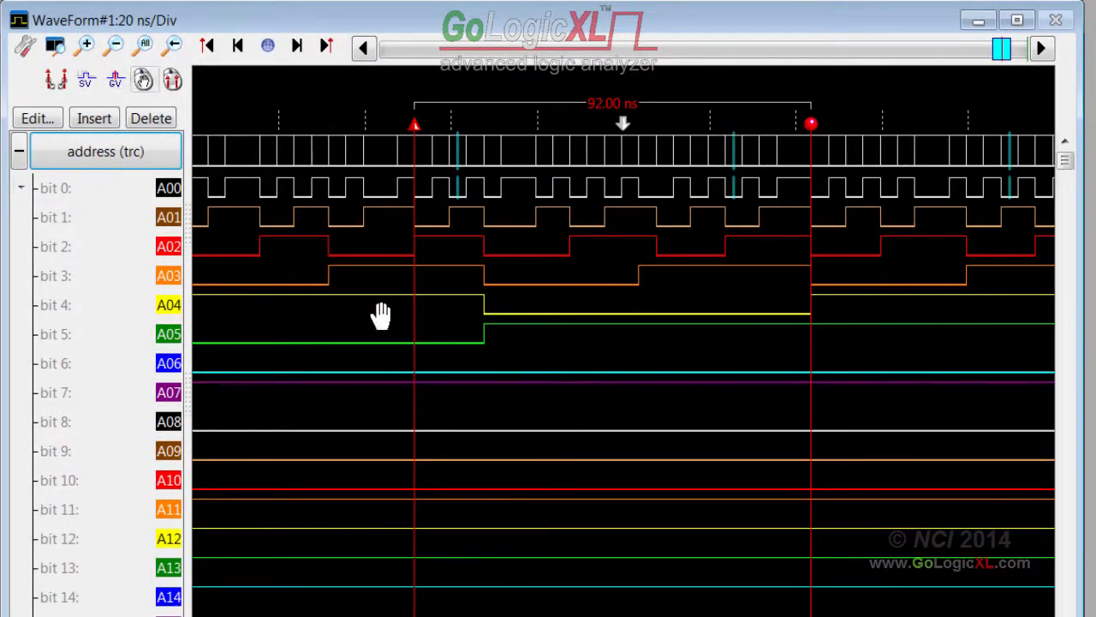
pyautogui.scroll(-3, 392, 303)
pyautogui.scroll(1, 392, 303)
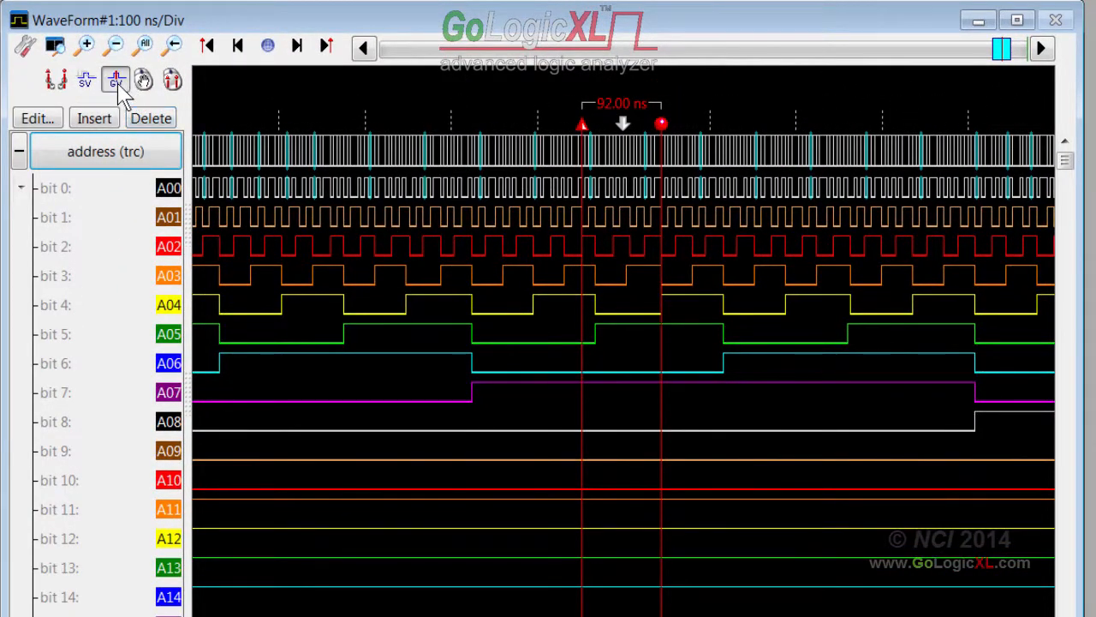
pyautogui.click(116, 80)
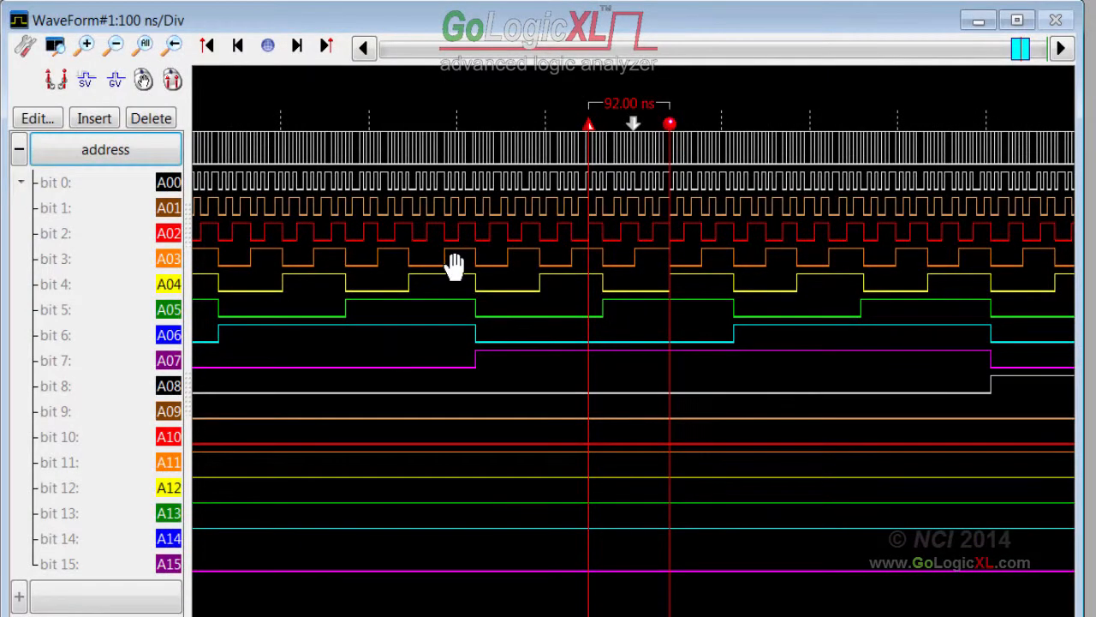
# Set the mouse mode to drag-zoom and magnify a stretch starting near the second marker, followed by a smaller stretch within it
pyautogui.moveTo(486, 283); pyautogui.dragTo(546, 276)
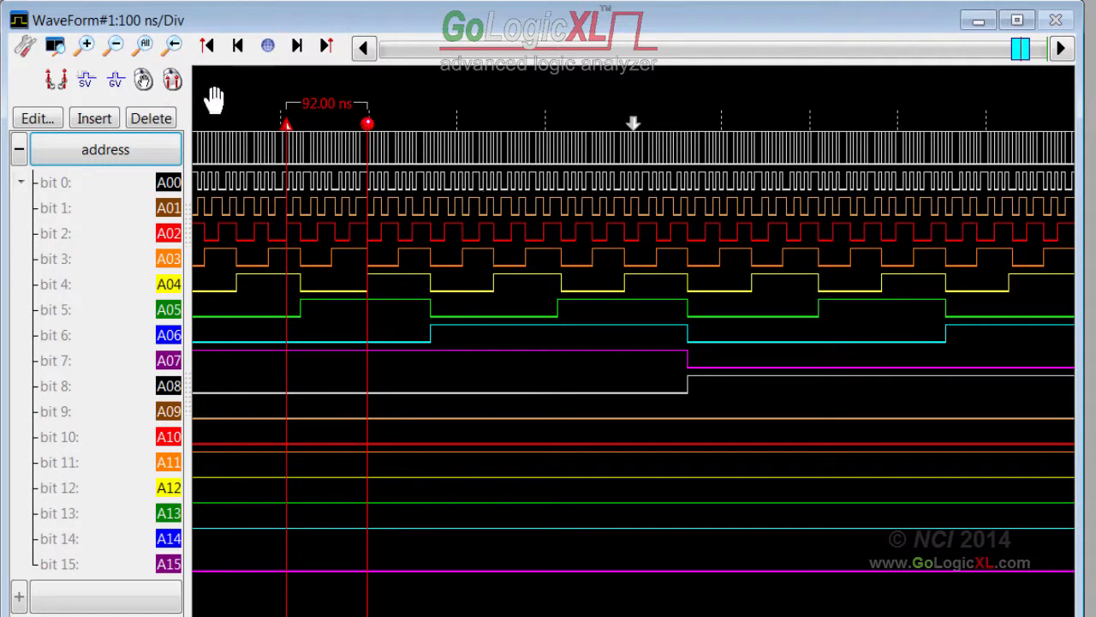
pyautogui.click(144, 84)
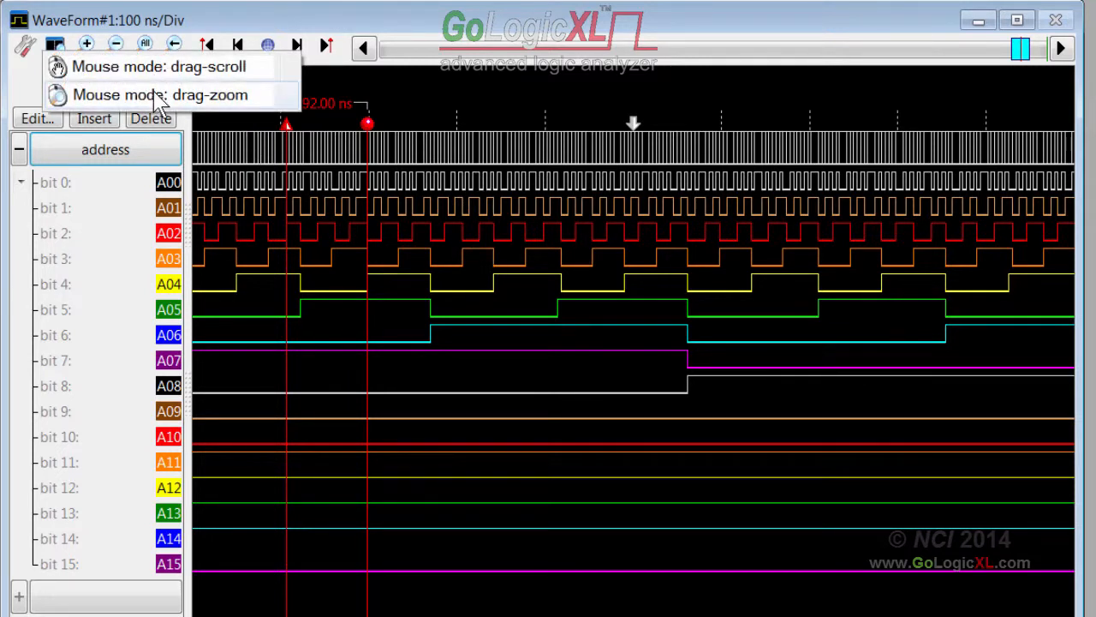
pyautogui.click(159, 94)
pyautogui.moveTo(352, 142); pyautogui.dragTo(598, 260)
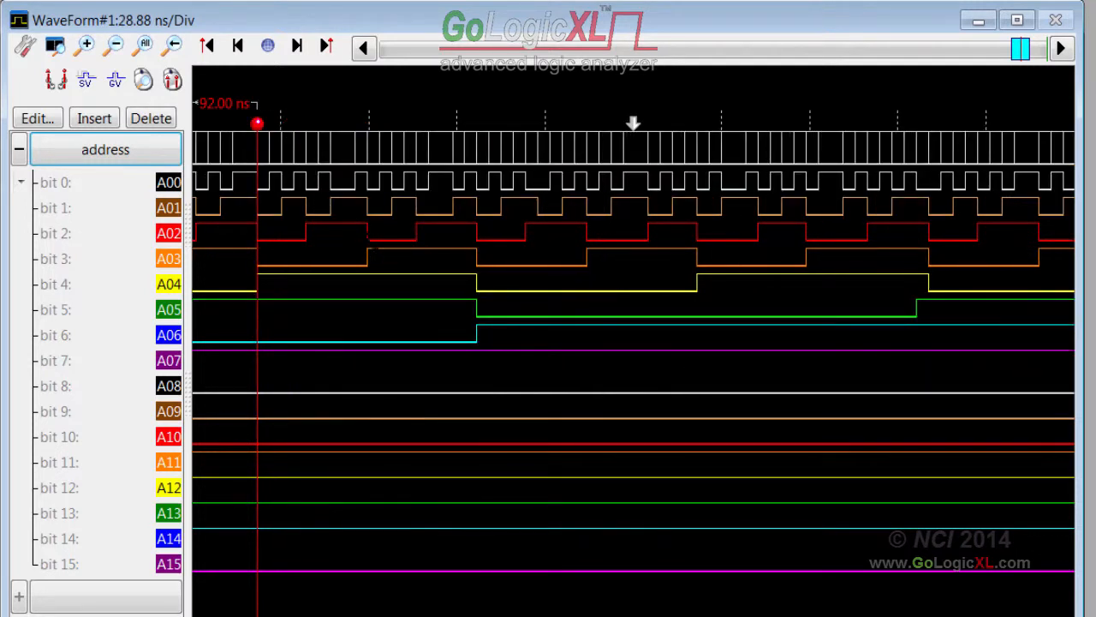
pyautogui.moveTo(368, 244); pyautogui.dragTo(484, 243)
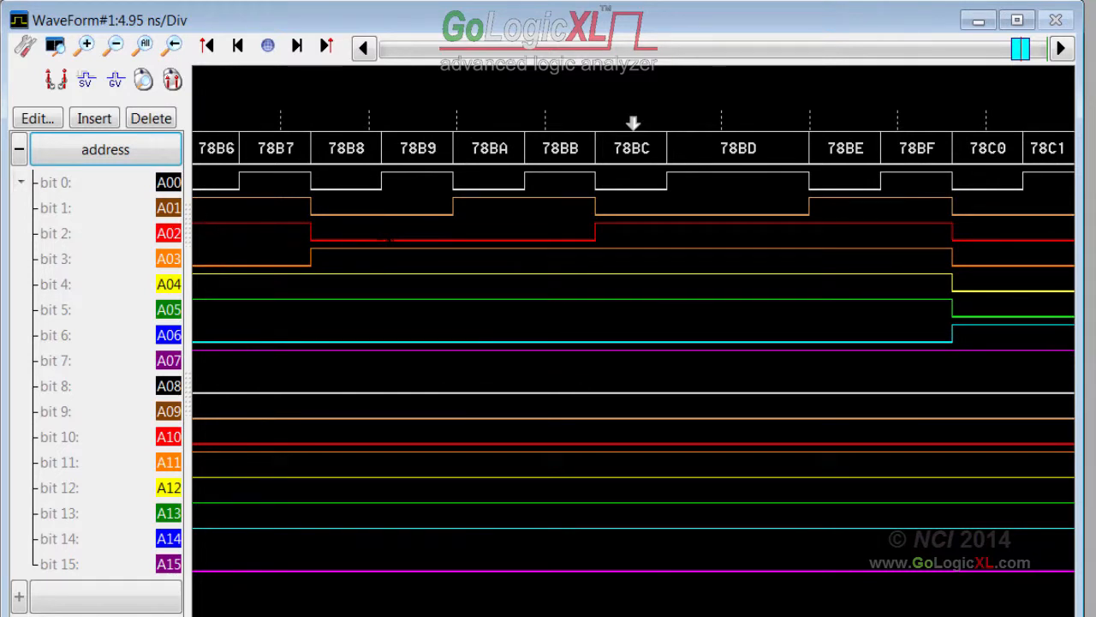
# Zoom back out, select the drag-zoom mouse mode again and magnify the stretch of waveform around both markers
pyautogui.moveTo(379, 243); pyautogui.dragTo(378, 288)
pyautogui.scroll(-3, 378, 288)
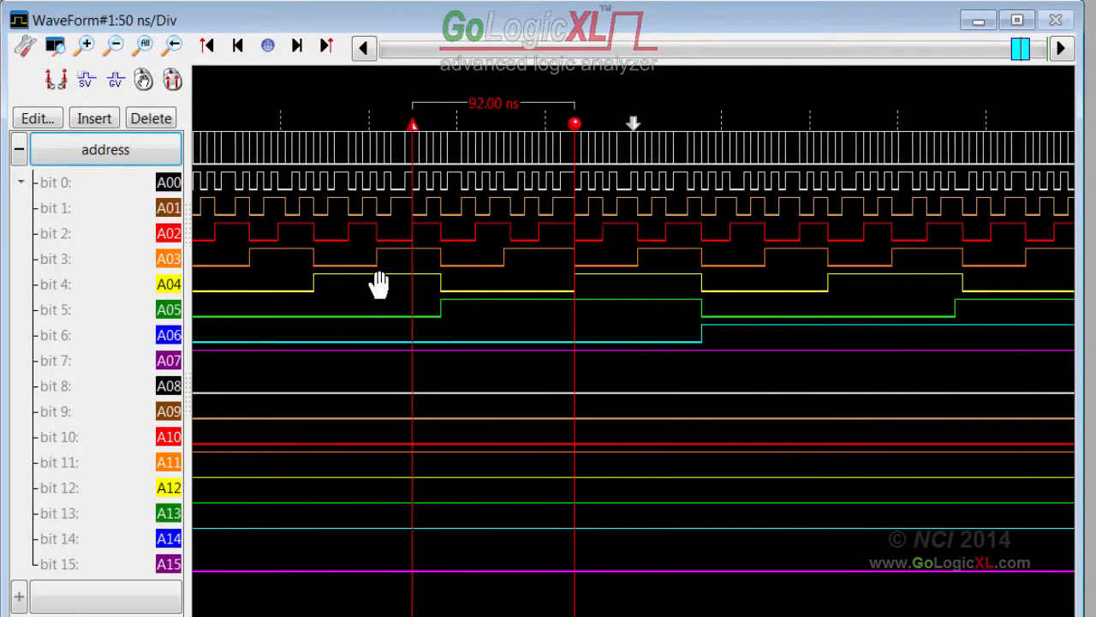
pyautogui.click(148, 80)
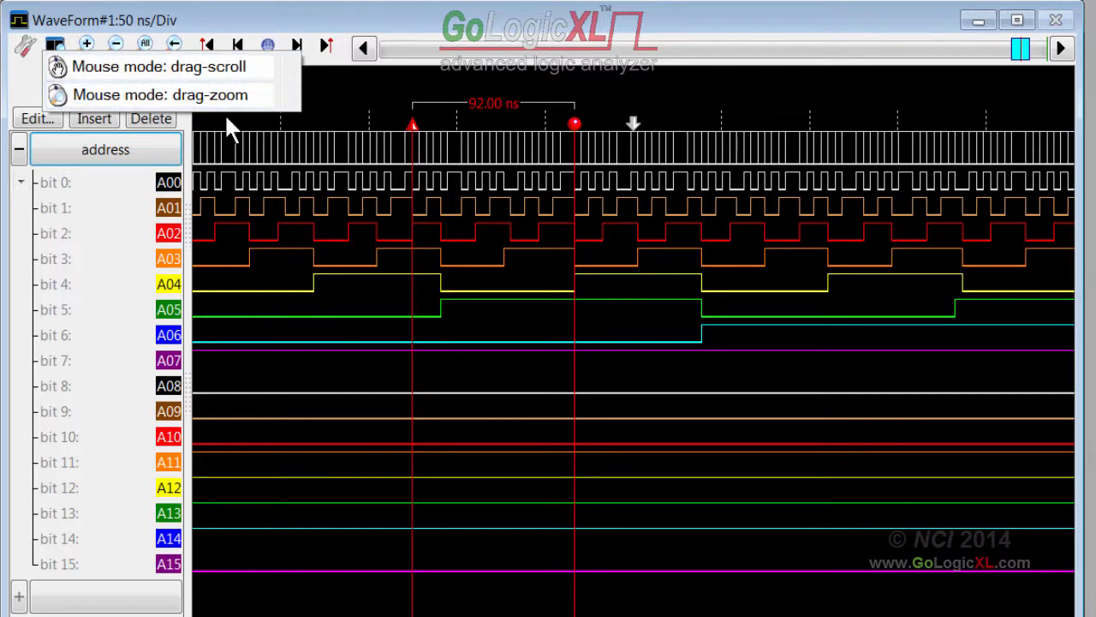
pyautogui.click(210, 95)
pyautogui.moveTo(319, 257); pyautogui.dragTo(589, 317)
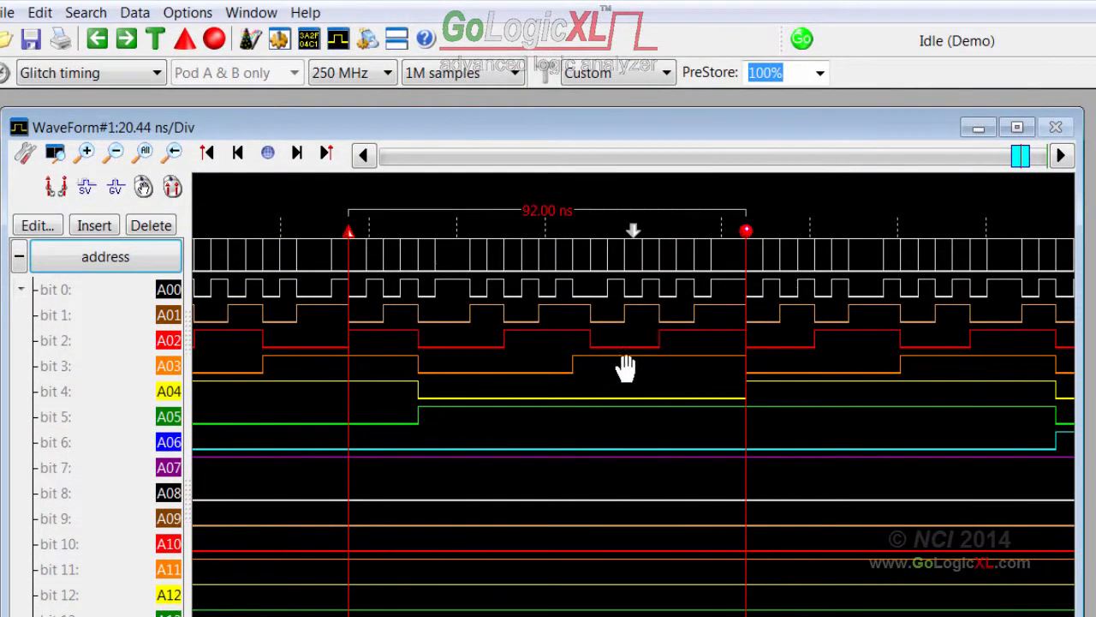
# Set the trigger type to Simple and switch the mouse mode to drag-trigger
pyautogui.click(588, 73)
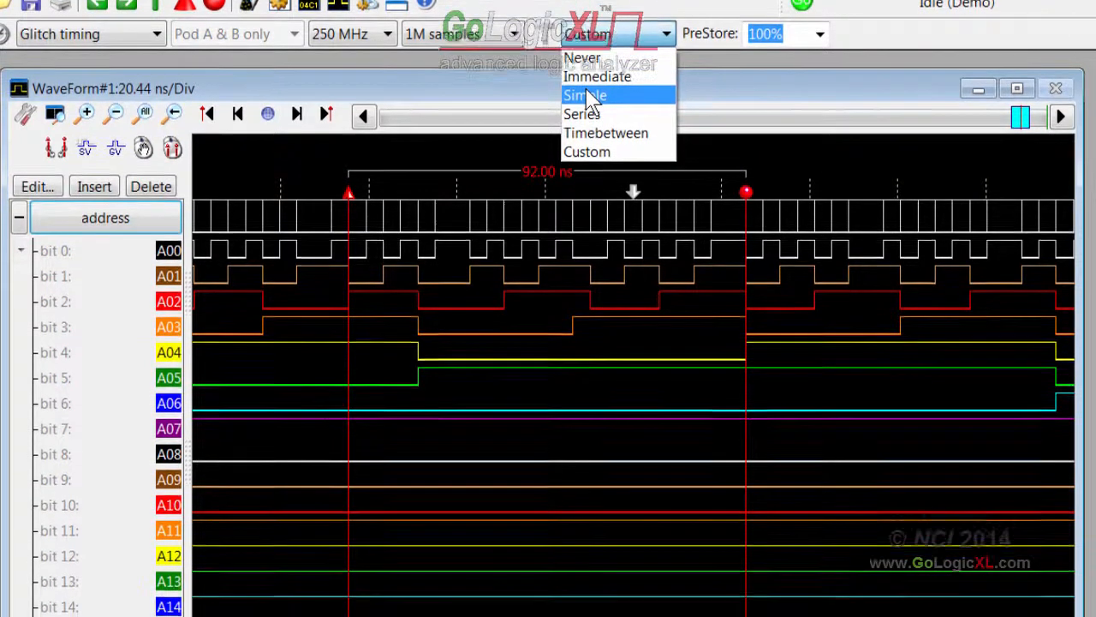
pyautogui.click(589, 135)
pyautogui.click(145, 85)
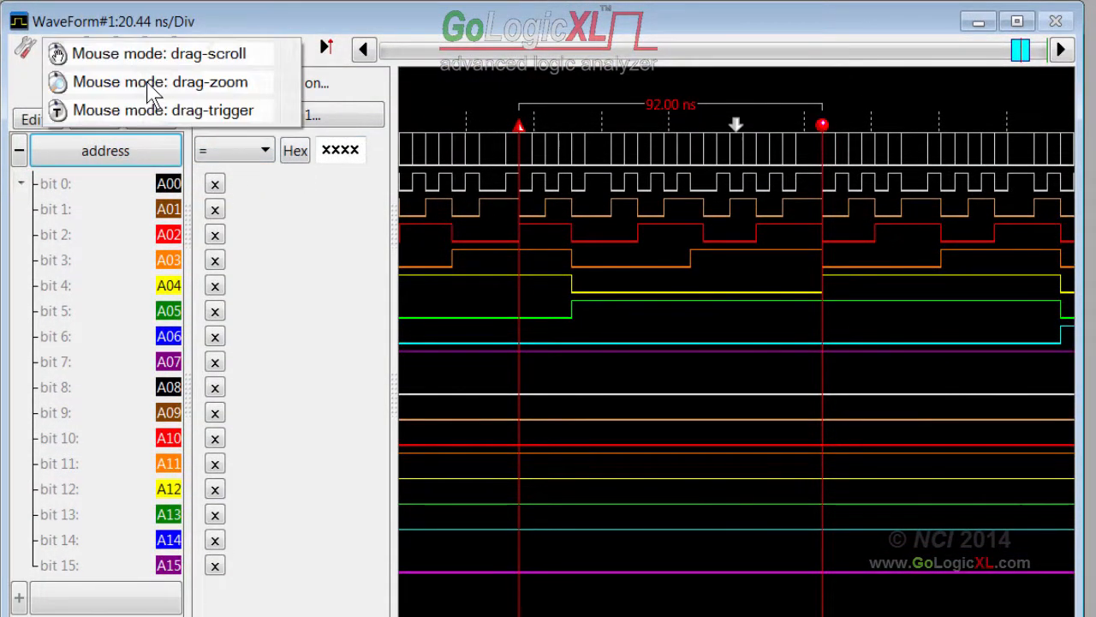
pyautogui.click(157, 115)
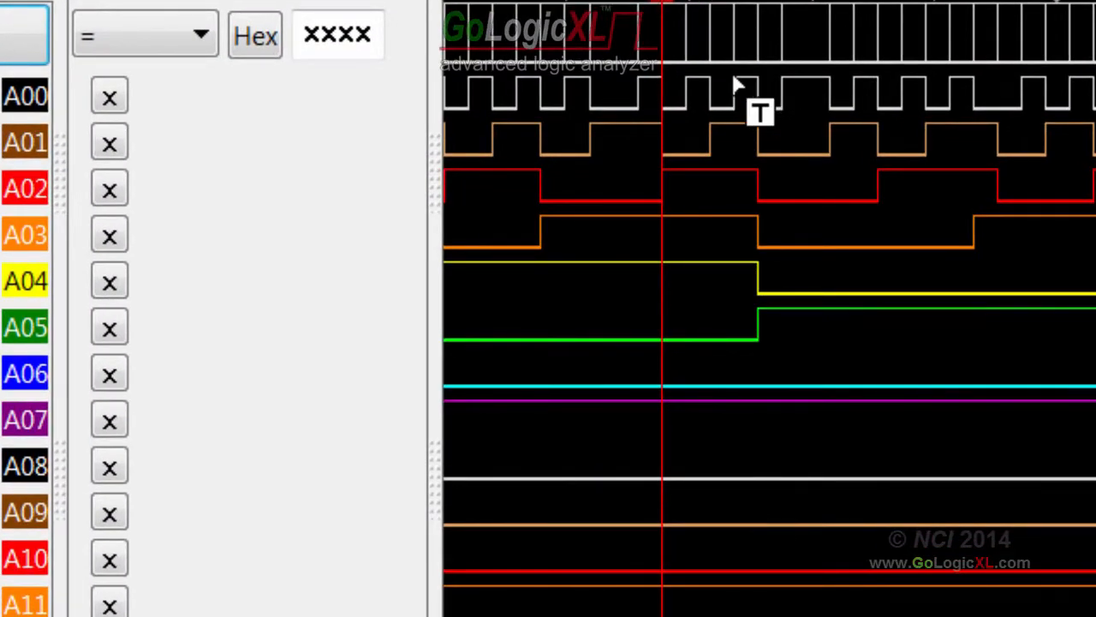
# Pick trigger patterns straight from the address bit waveforms, finishing with the address value 78A9
pyautogui.moveTo(742, 92); pyautogui.dragTo(779, 372)
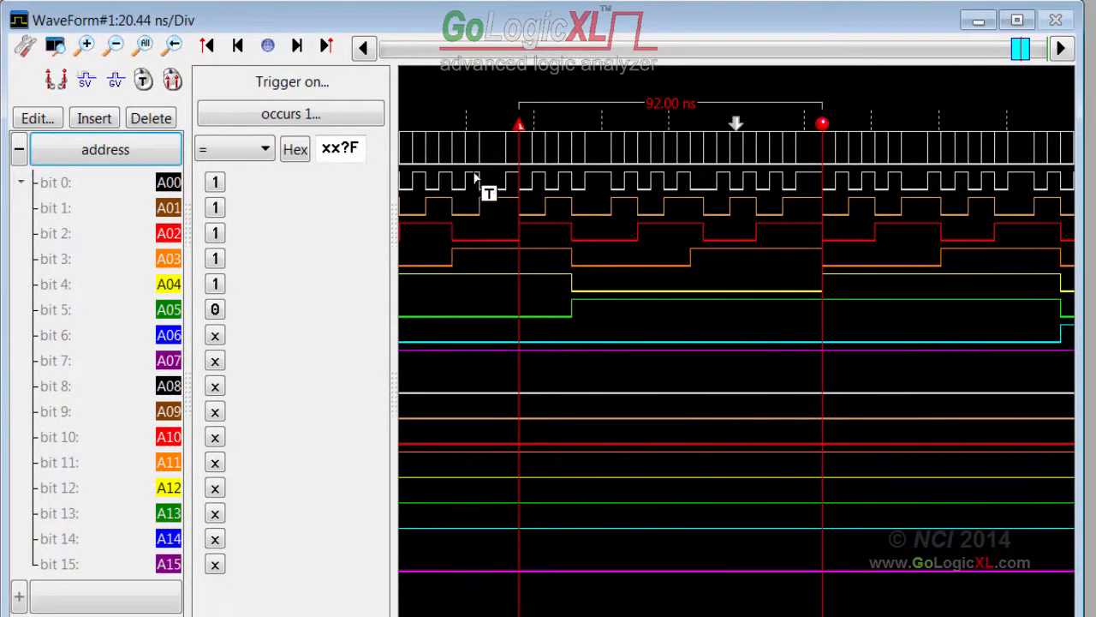
pyautogui.moveTo(473, 174)
pyautogui.mouseDown()
pyautogui.moveTo(477, 504)
pyautogui.moveTo(491, 591)
pyautogui.mouseUp()
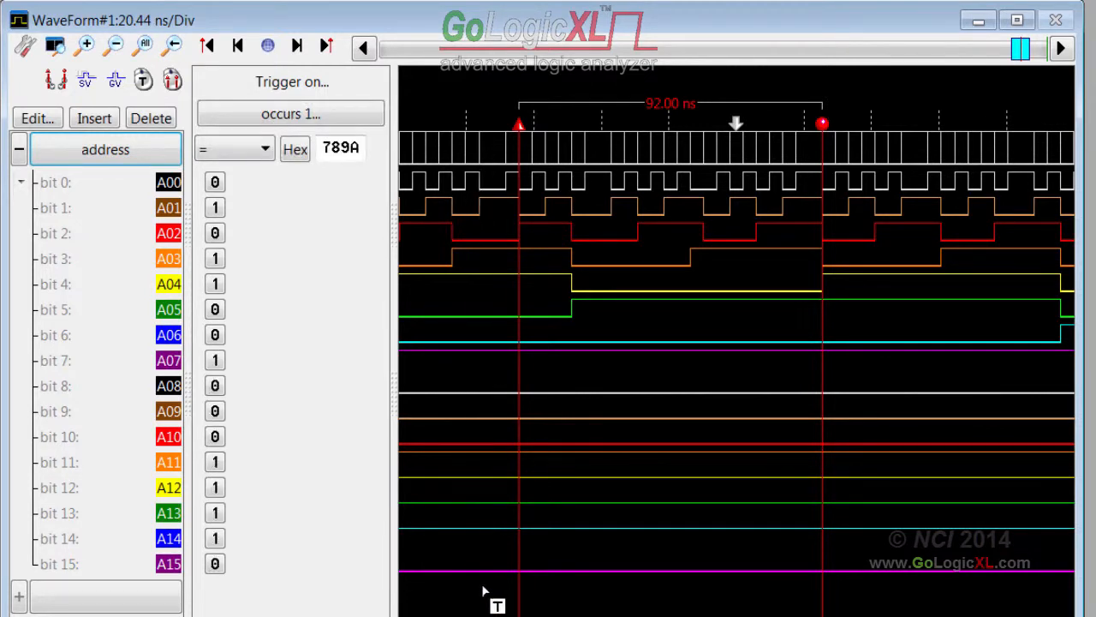
pyautogui.scroll(4, 561, 221)
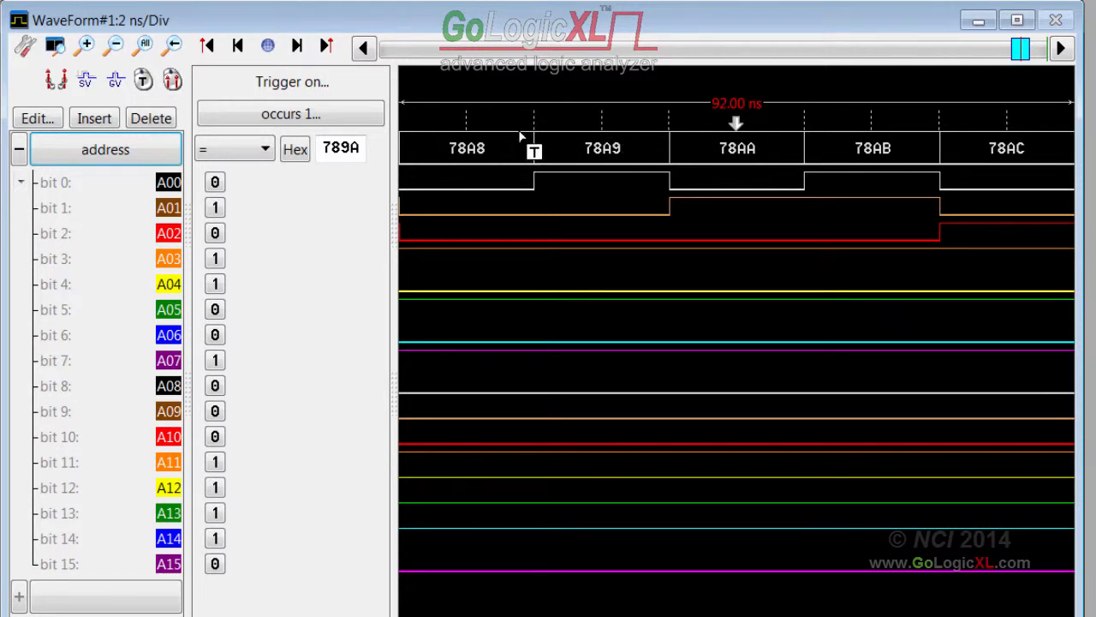
pyautogui.moveTo(514, 181); pyautogui.dragTo(687, 137)
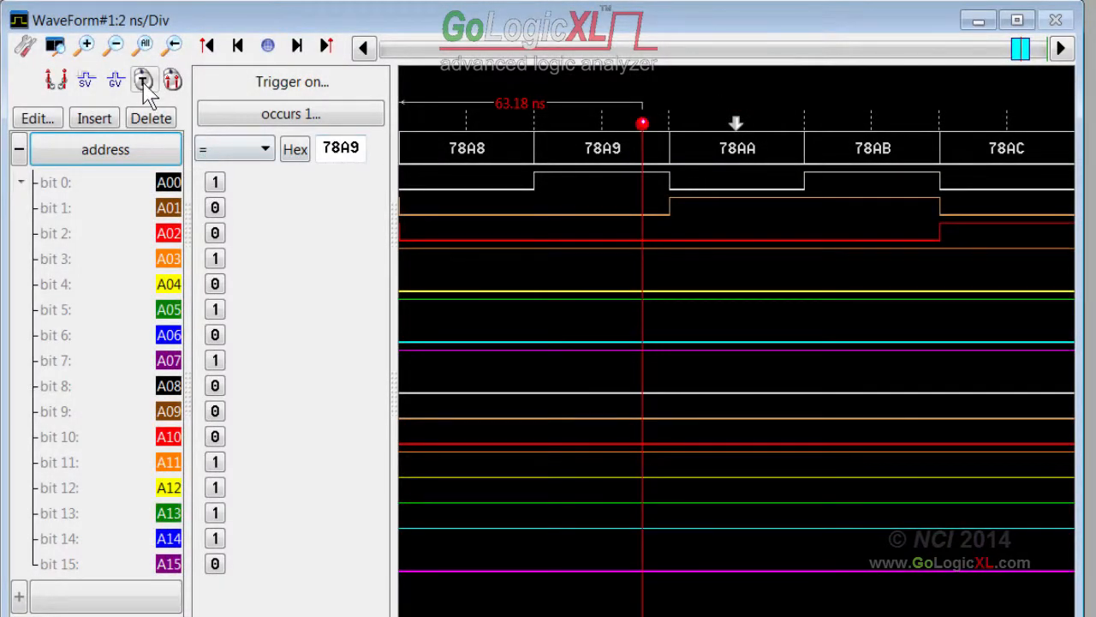
# Return the mouse mode to drag-scroll, scroll to the preceding addresses and switch the trigger type away from Simple
pyautogui.click(152, 84)
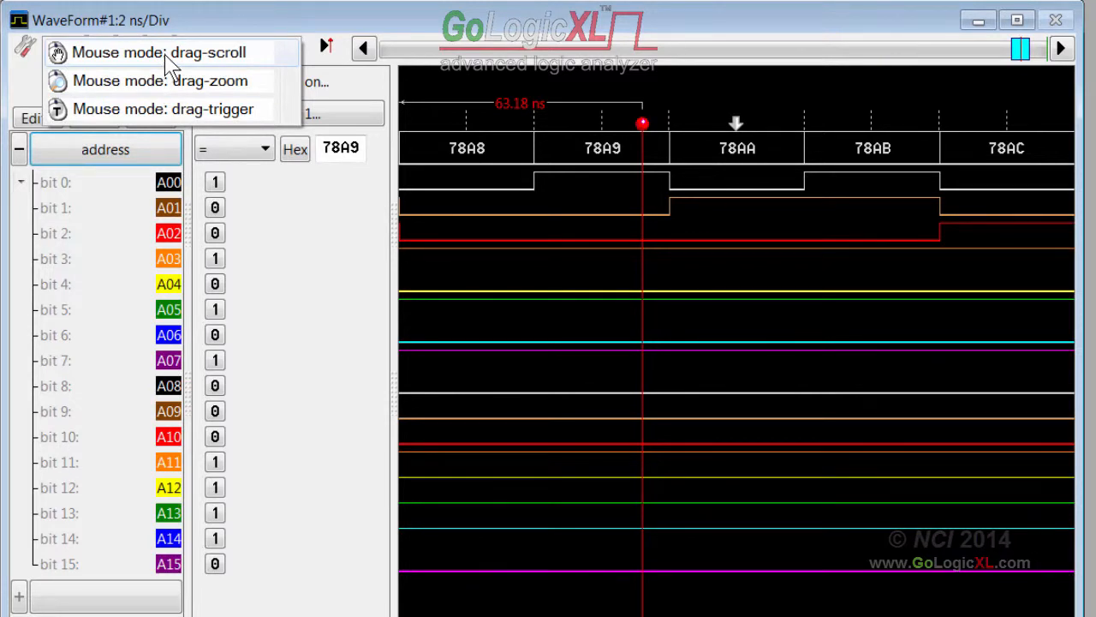
pyautogui.click(164, 54)
pyautogui.moveTo(599, 289); pyautogui.dragTo(405, 247)
pyautogui.click(620, 0)
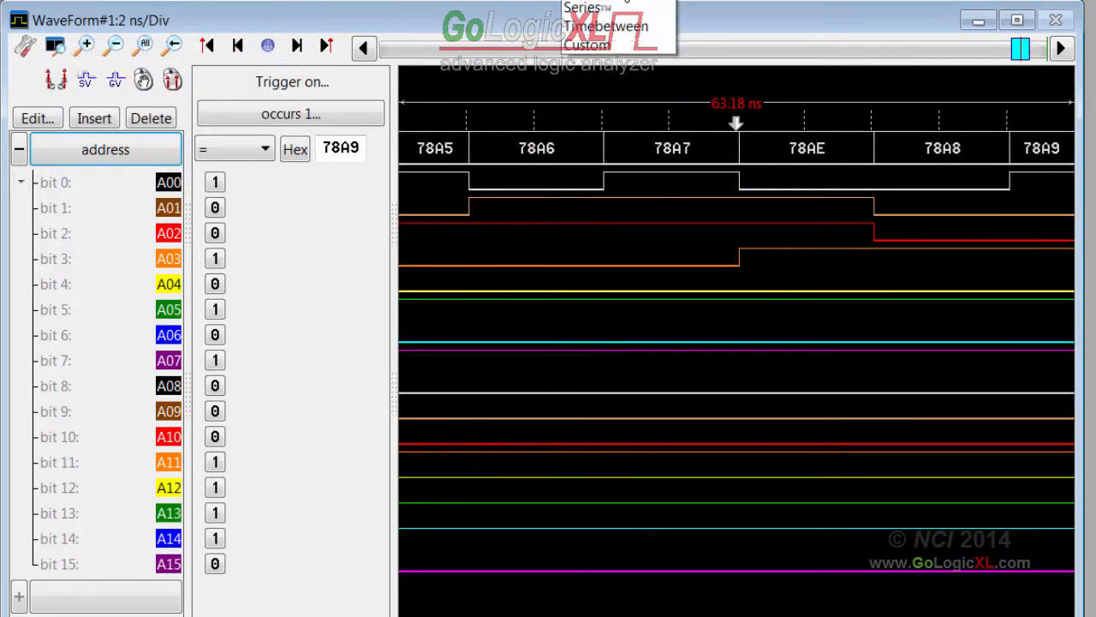
pyautogui.click(613, 7)
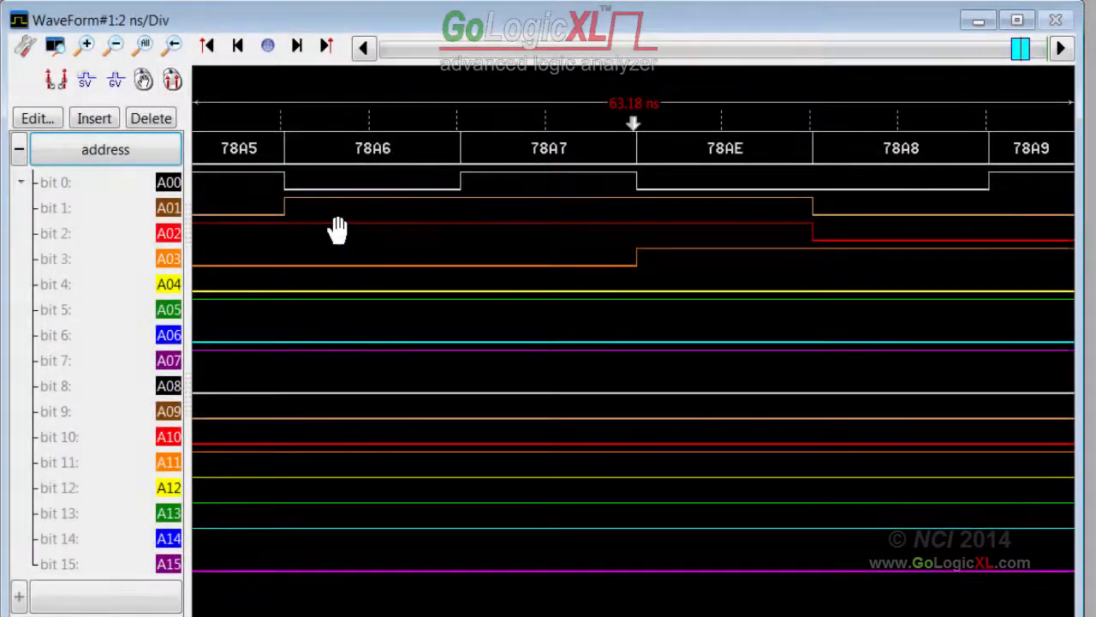
# Place the red marker pair within addresses 78A6 and 78AE, and reposition it on signal edges about 104 ns apart
pyautogui.click(342, 229)
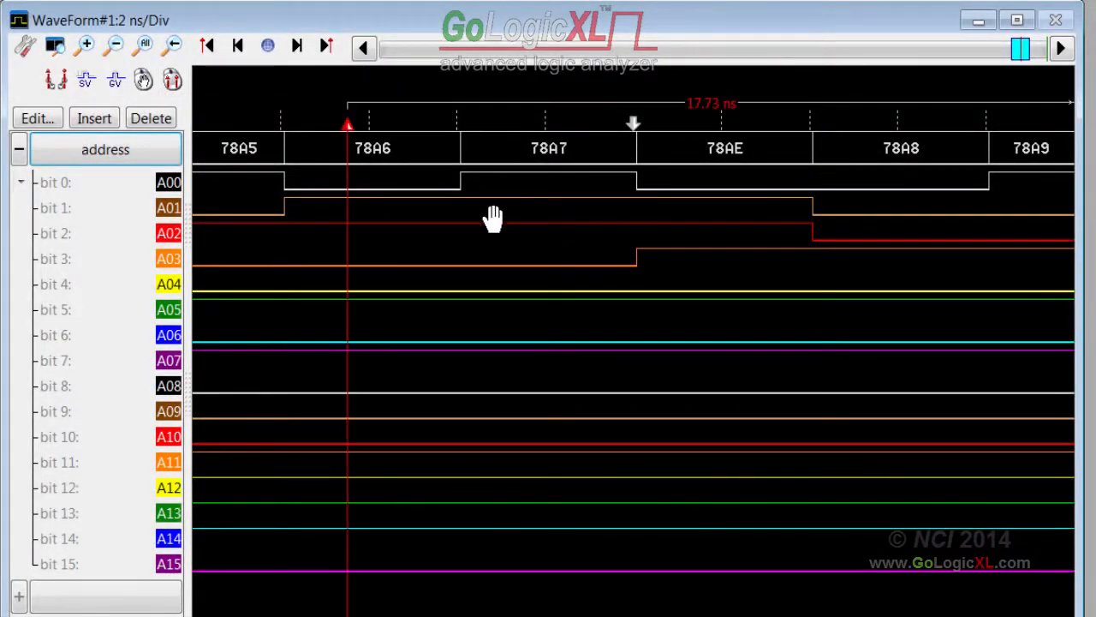
pyautogui.click(699, 202)
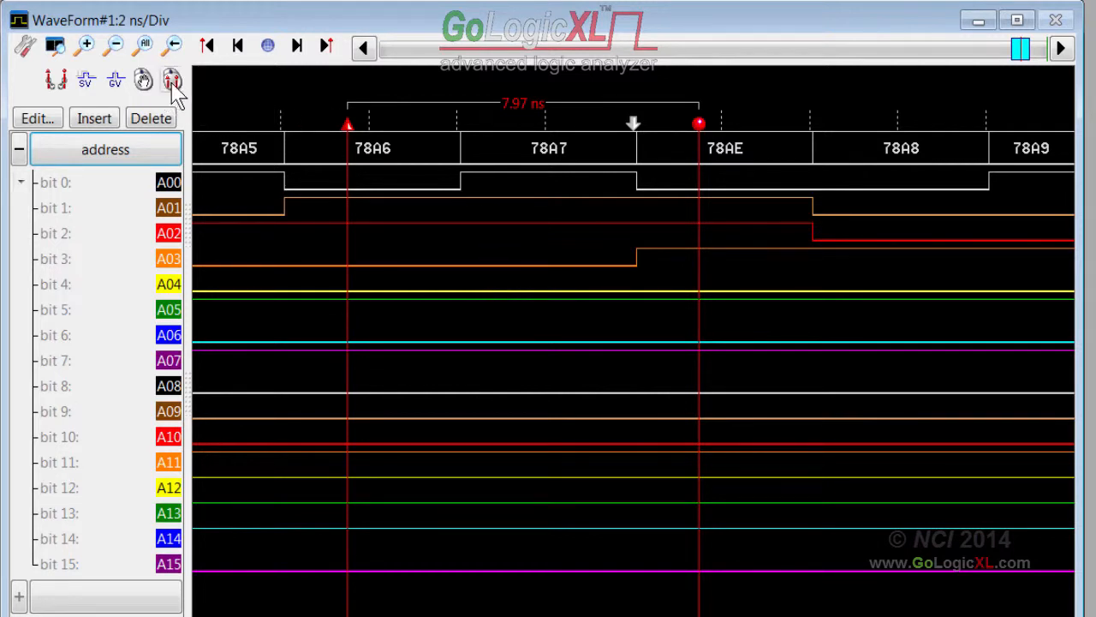
pyautogui.scroll(-4, 750, 187)
pyautogui.click(746, 190)
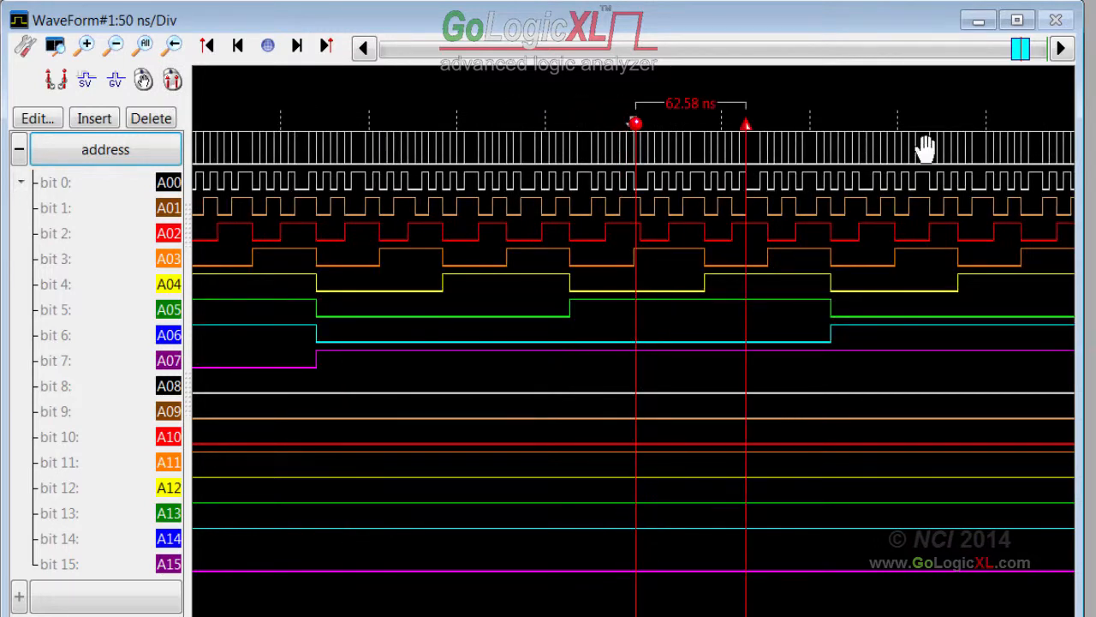
pyautogui.click(928, 147)
# Activate marker pair #2 and place its two blue markers on signal edges about 108 ns apart, before the red pair
pyautogui.click(172, 80)
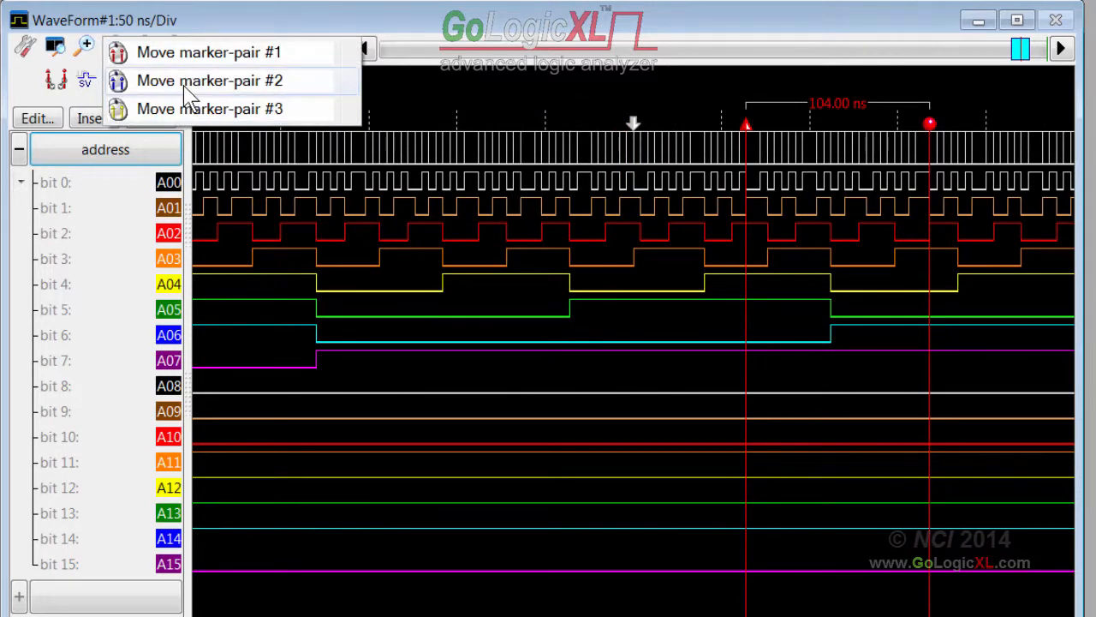
pyautogui.click(184, 85)
pyautogui.click(294, 177)
pyautogui.click(485, 182)
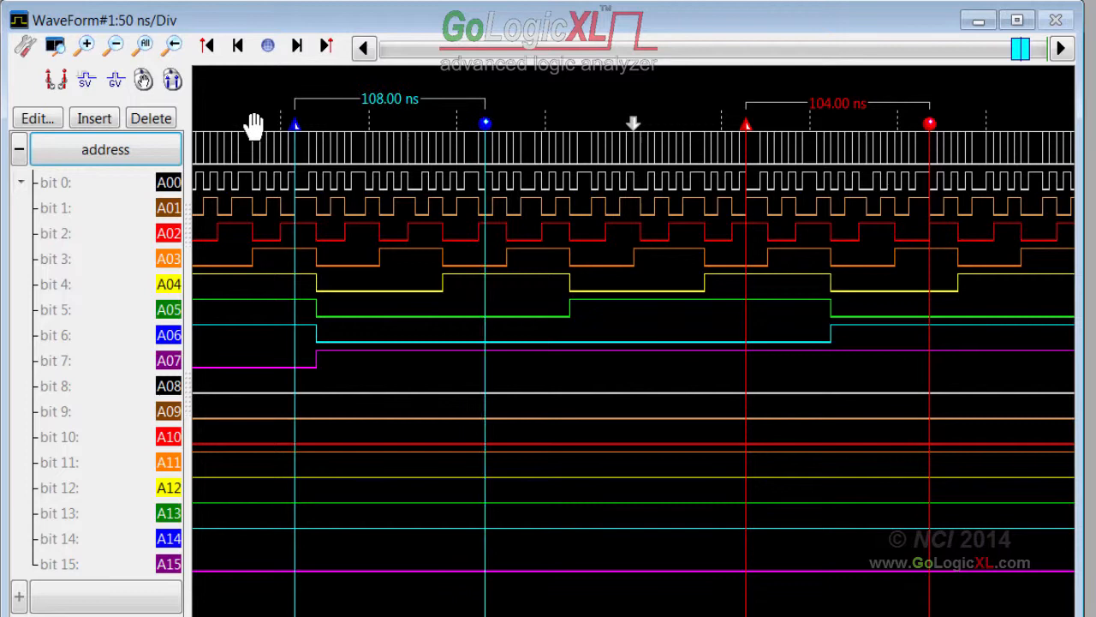
# Activate marker pair #3 and place its yellow markers about 164 ns apart on an earlier stretch of the waveform
pyautogui.click(172, 79)
pyautogui.click(179, 109)
pyautogui.moveTo(357, 289); pyautogui.dragTo(569, 285)
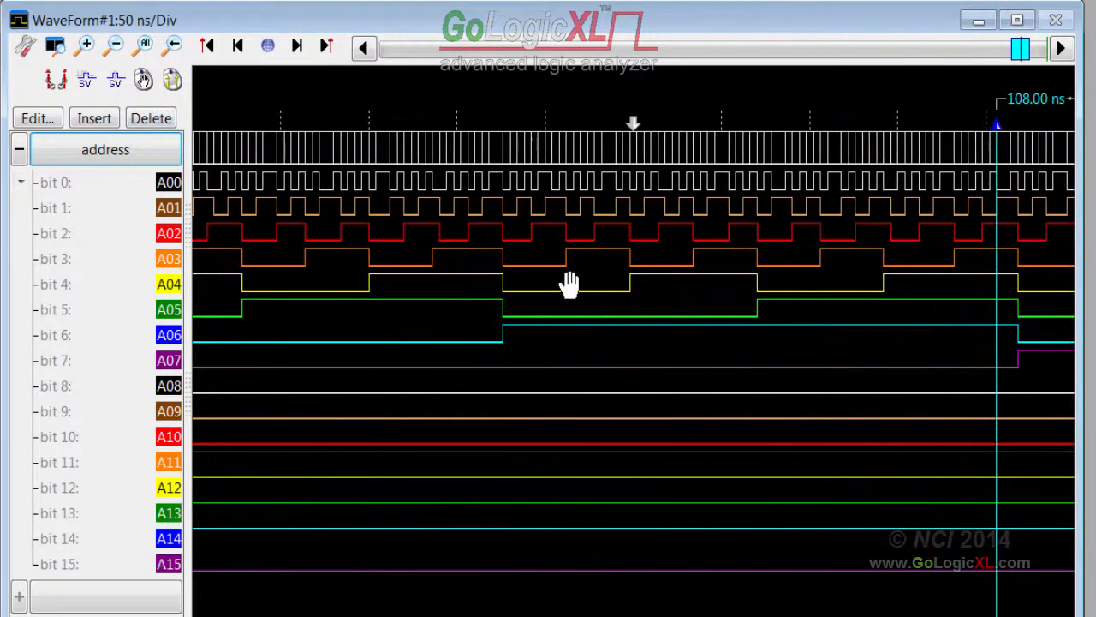
pyautogui.click(464, 184)
pyautogui.click(758, 219)
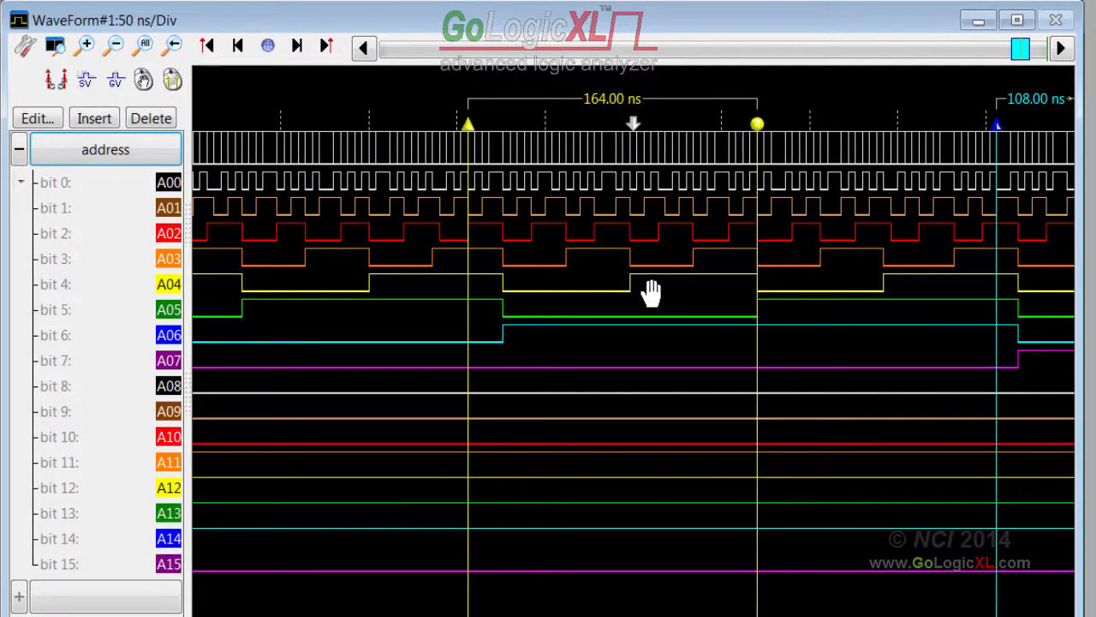
# Reactivate marker pair #2 and move its blue markers closer to the yellow pair, about 96 ns apart
pyautogui.moveTo(818, 284)
pyautogui.mouseDown()
pyautogui.moveTo(485, 328)
pyautogui.moveTo(702, 315)
pyautogui.moveTo(488, 331)
pyautogui.mouseUp()
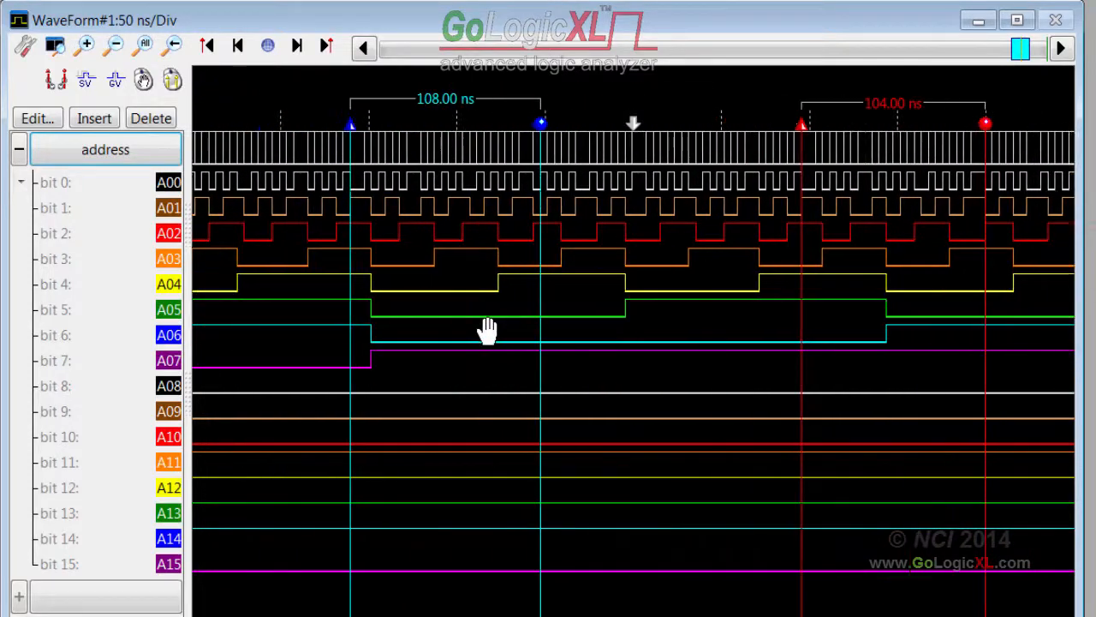
pyautogui.moveTo(409, 331); pyautogui.dragTo(548, 334)
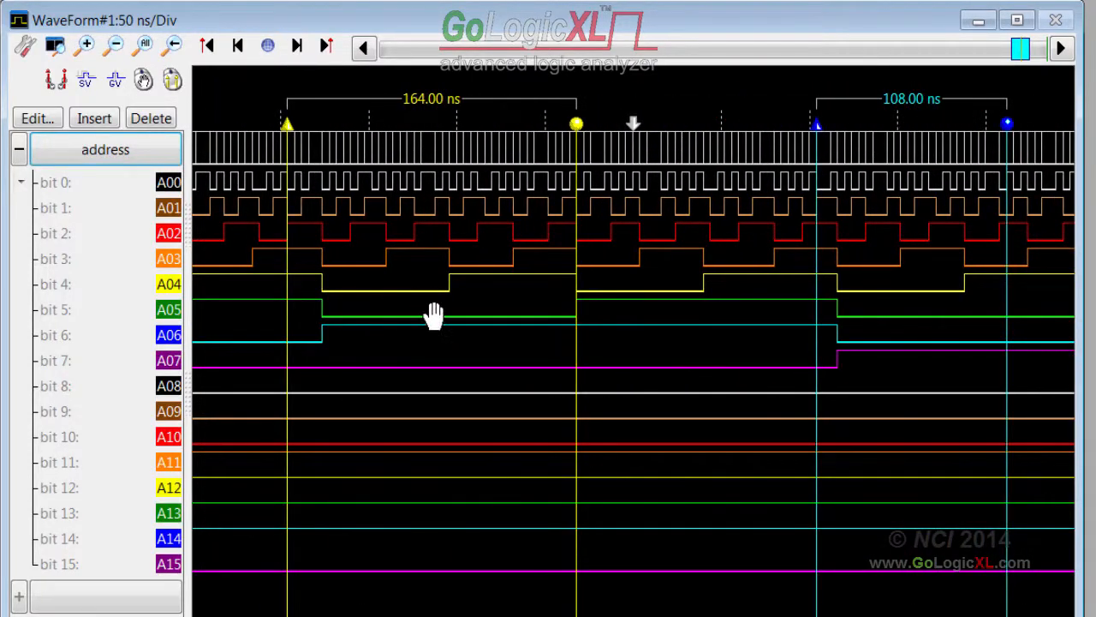
pyautogui.click(171, 82)
pyautogui.click(183, 84)
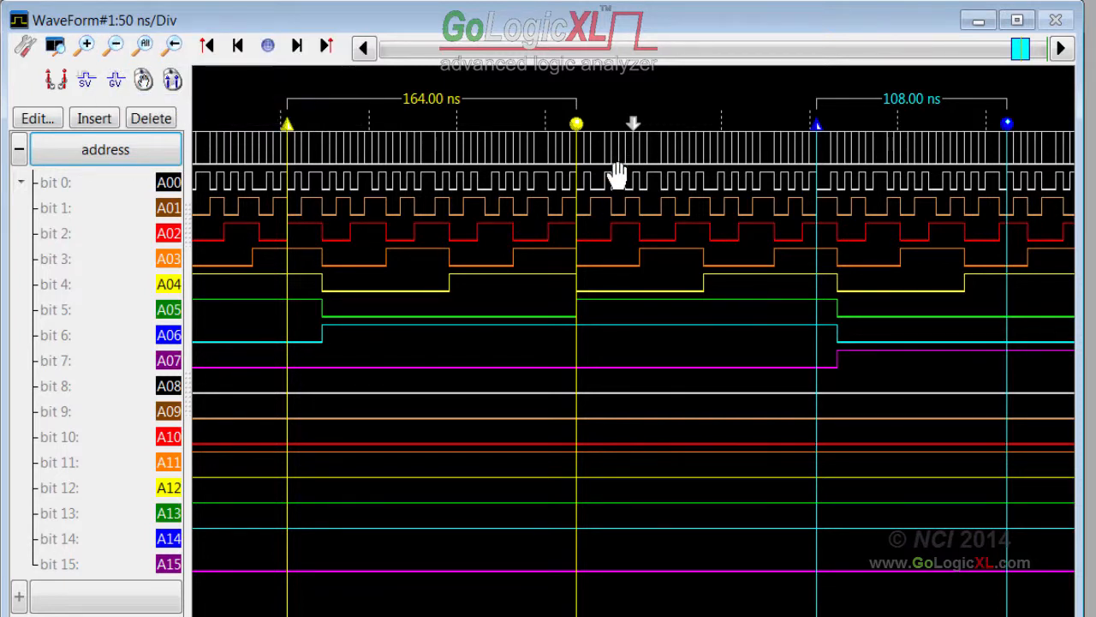
pyautogui.click(682, 167)
pyautogui.click(850, 169)
# Reactivate marker pair #1 and reposition its red markers on signal edges about 156 ns apart
pyautogui.click(172, 80)
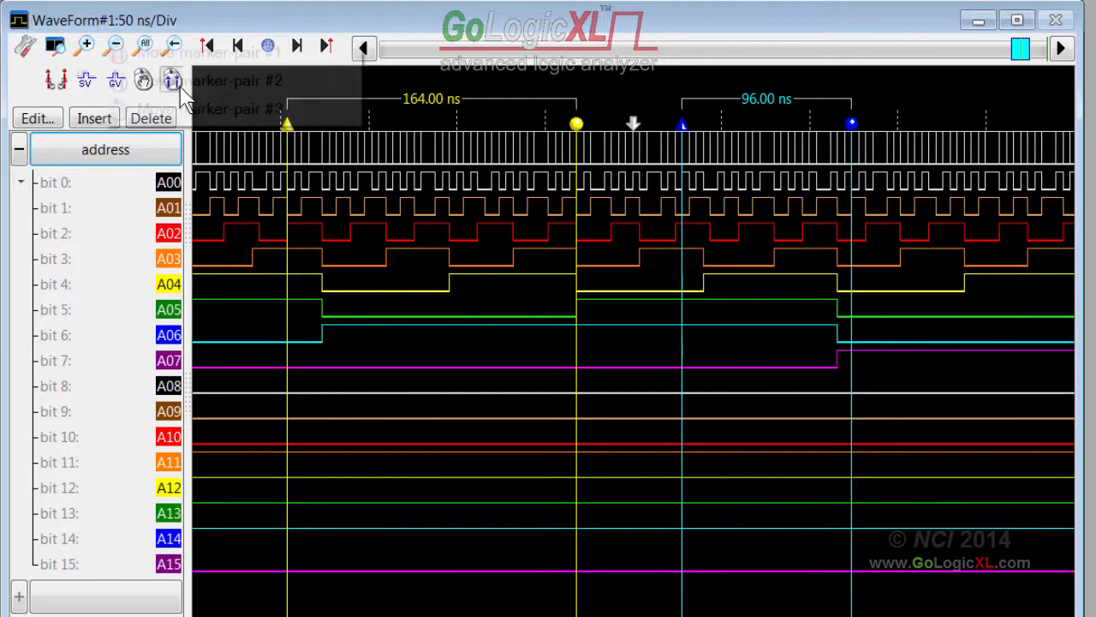
pyautogui.click(196, 52)
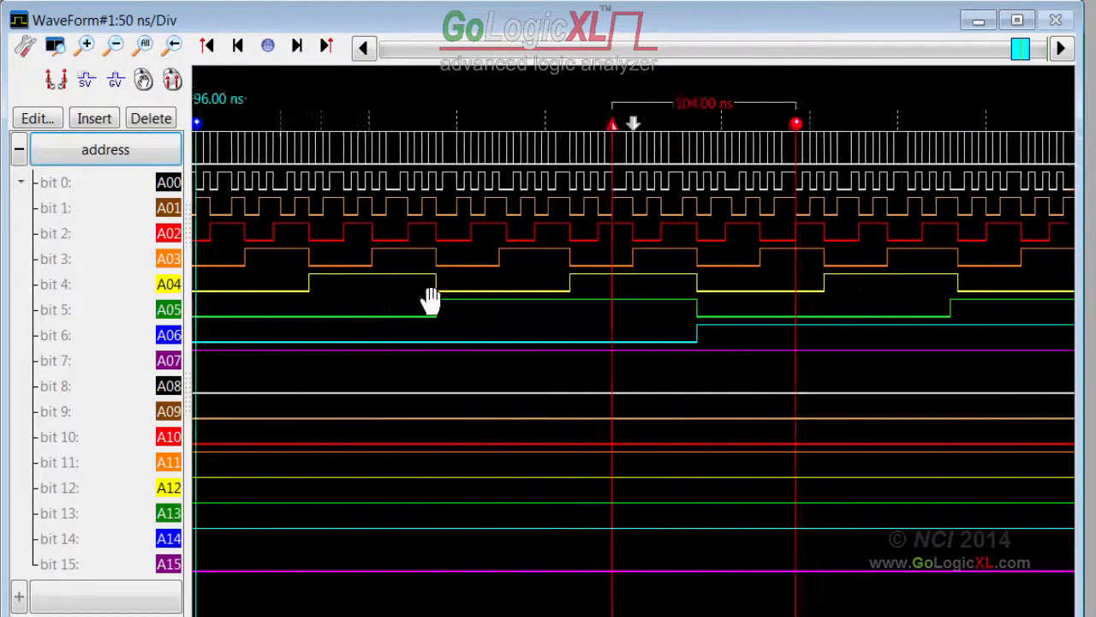
pyautogui.click(737, 228)
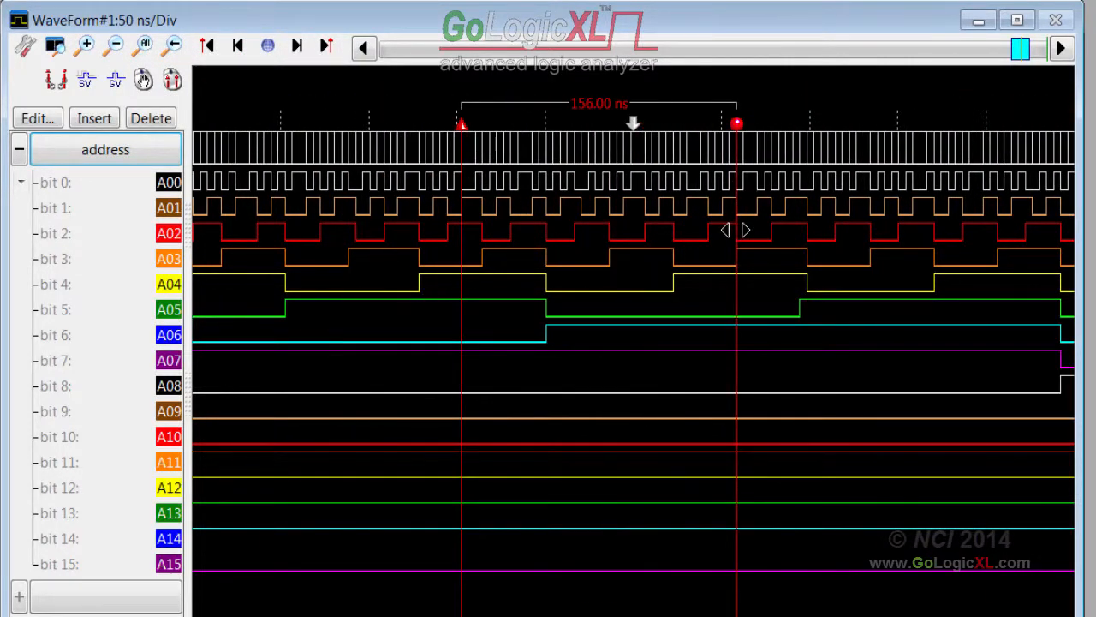